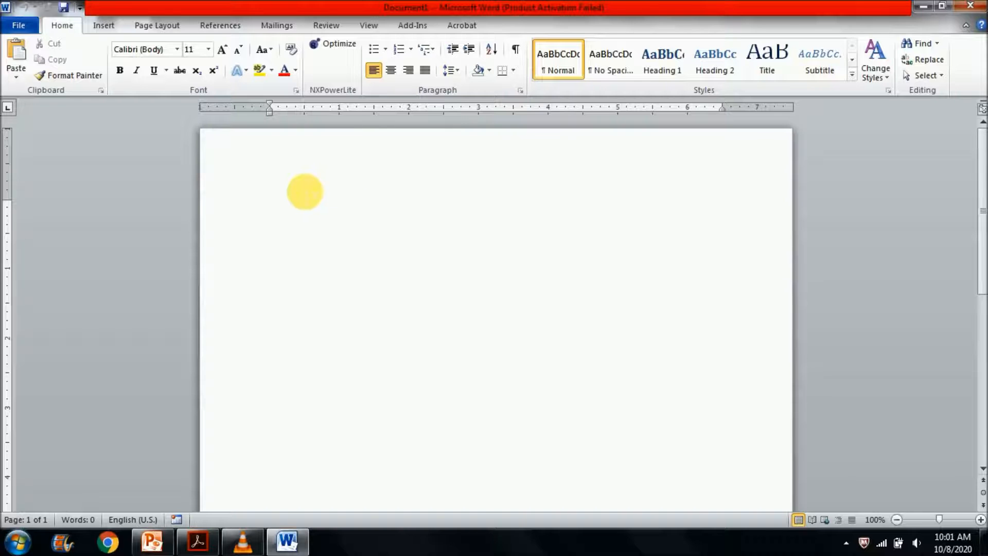
- Create a new blank document from the available templates
click(19, 25)
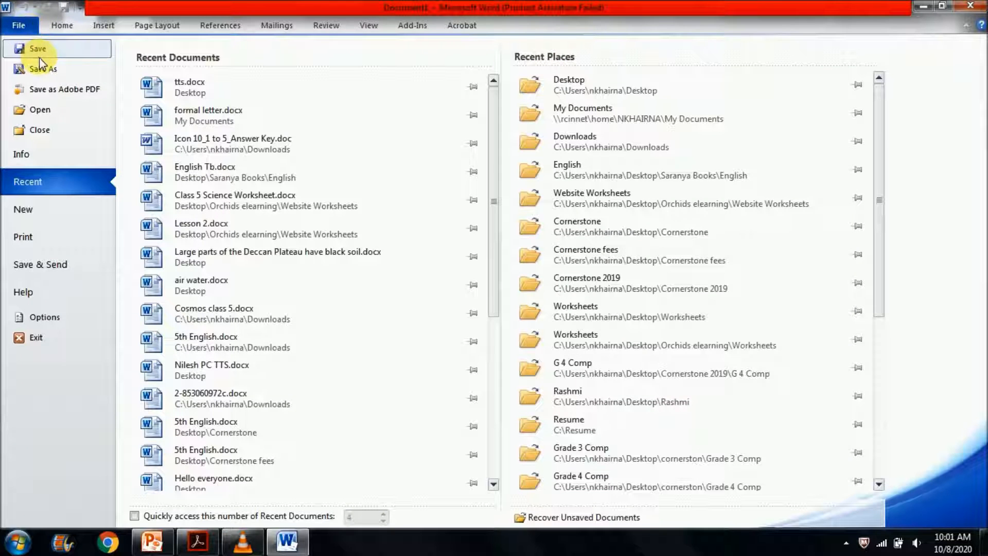
click(40, 209)
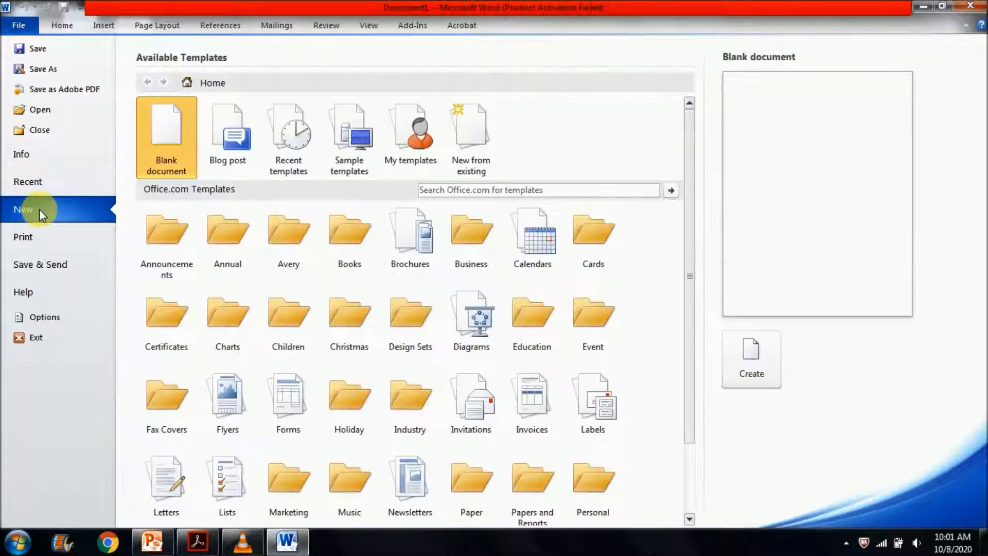
double_click(185, 149)
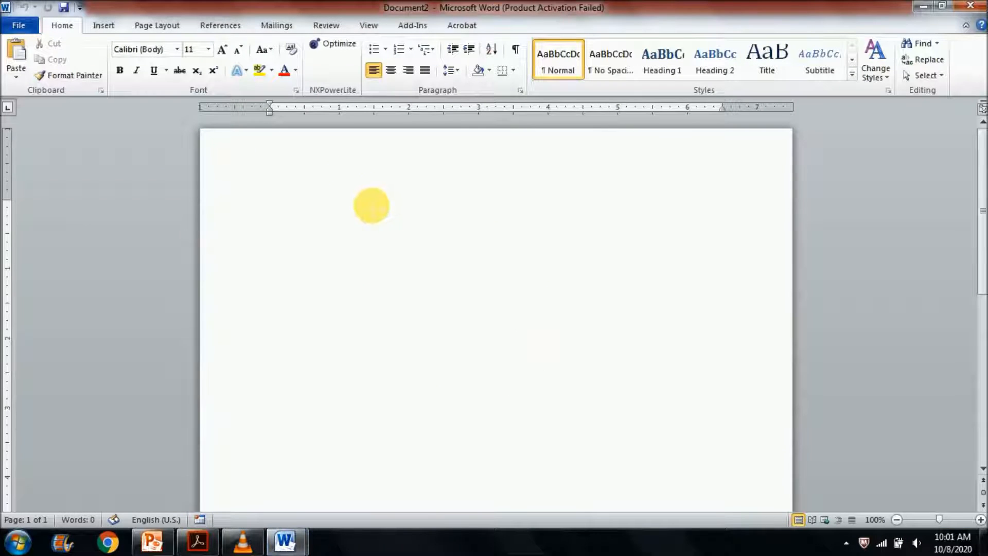
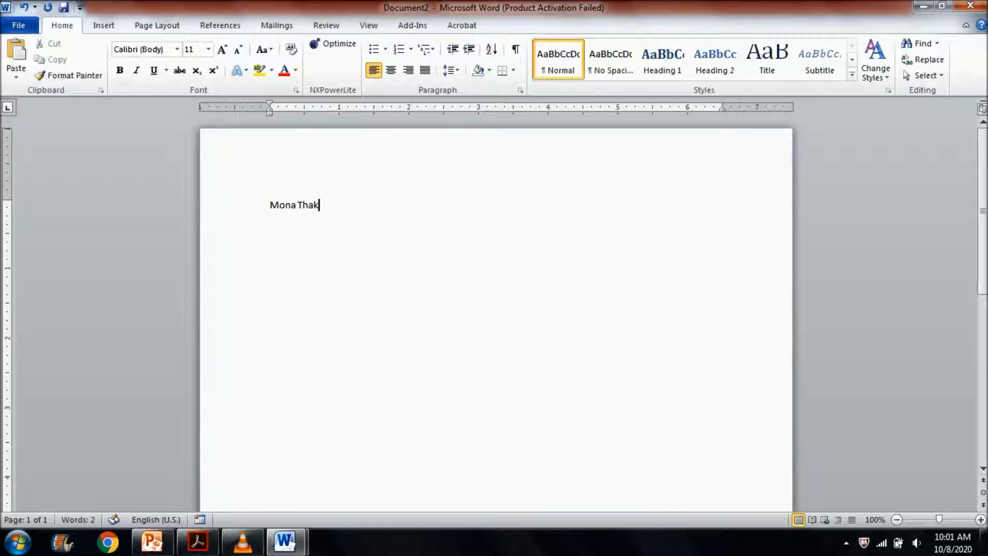
- Enter the recipient's full name as the first line of the letter and start a new line
key(Return)
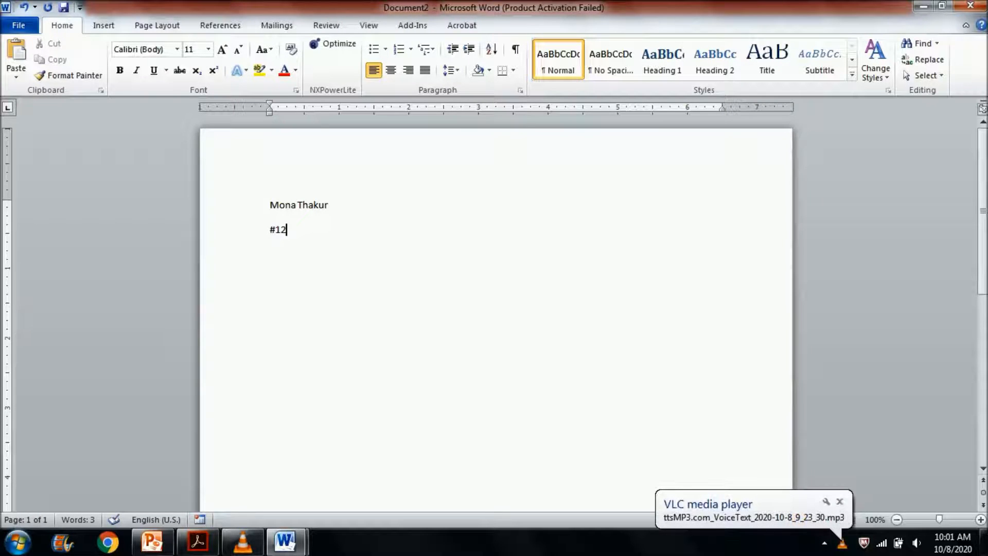
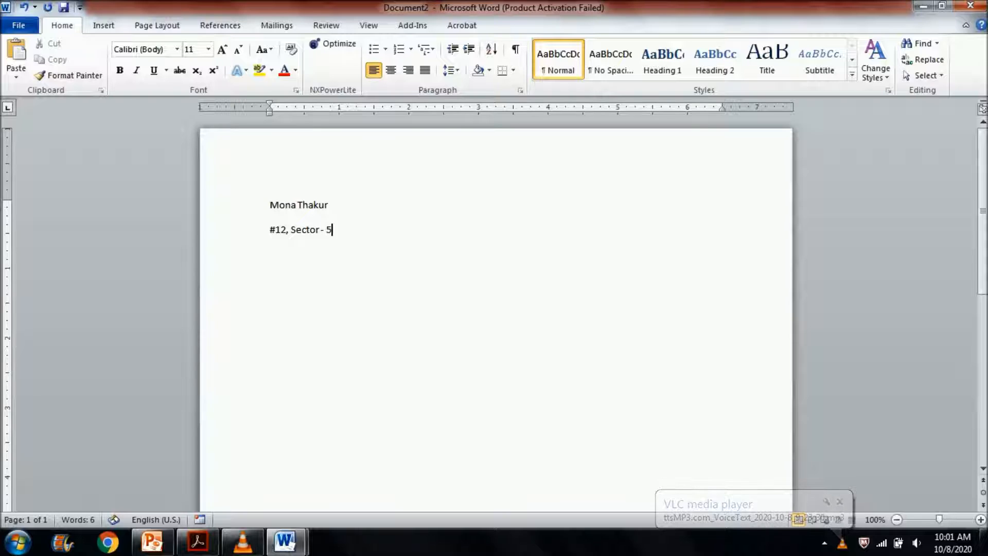
- Enter the recipient's house and sector address on the second line and start the city on the line below
key(Return)
text(Ch)
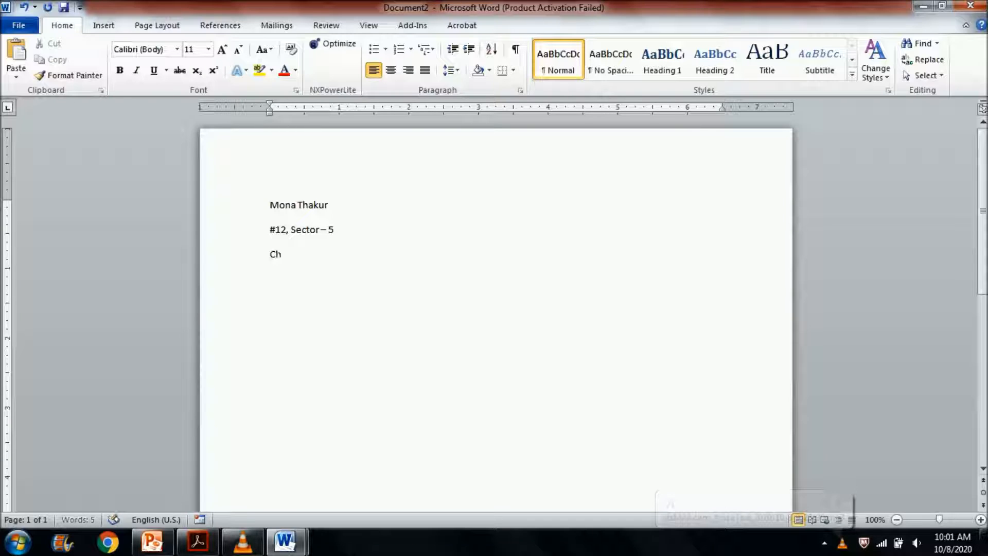
text(andigarh Dear)
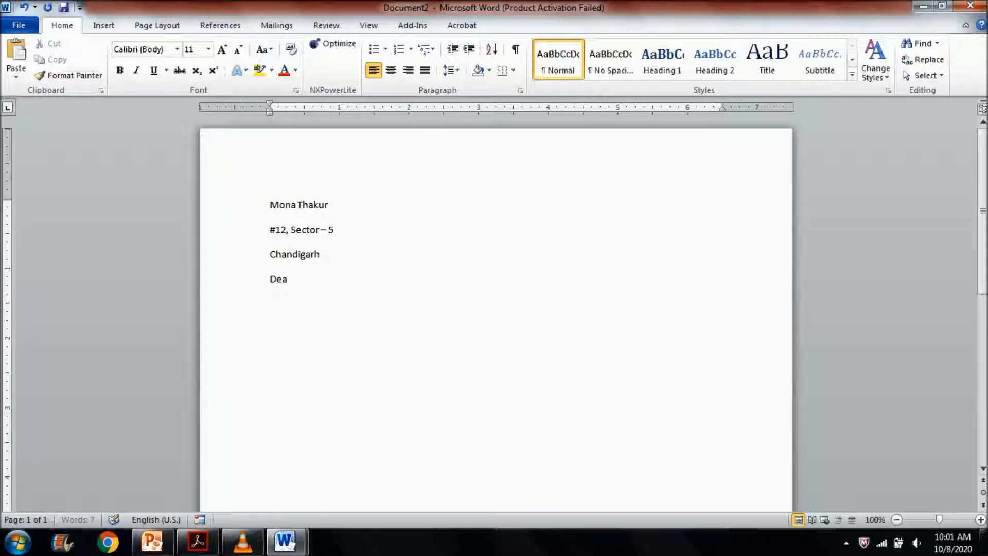
text( Mrs. Thakur)
- Finish the city name and add a salutation line with "Dear Mrs." and the recipient's surname
key(Return)
- Write the opening line "In collaboration with the National Sports Association ( NSA)." below the salutation and start a new paragraph
text(In Col)
key(BackSpace)
key(BackSpace)
key(BackSpace)
text(collaboration with the National Spo)
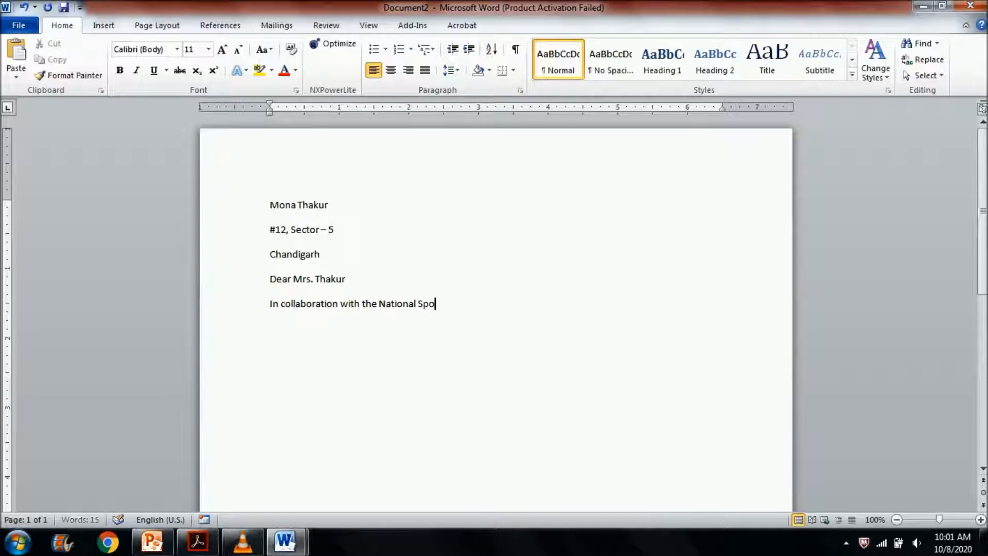
text(rts Association ()
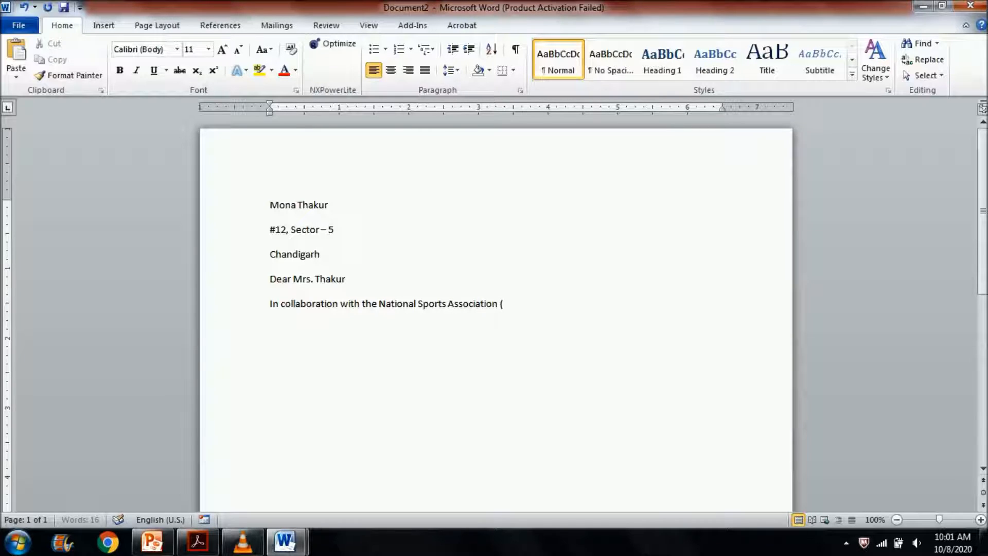
text( NSA).)
key(Return)
- Begin the second body paragraph with "Sacred Heart Convent School has invited schools nationwide"
text(Sacred)
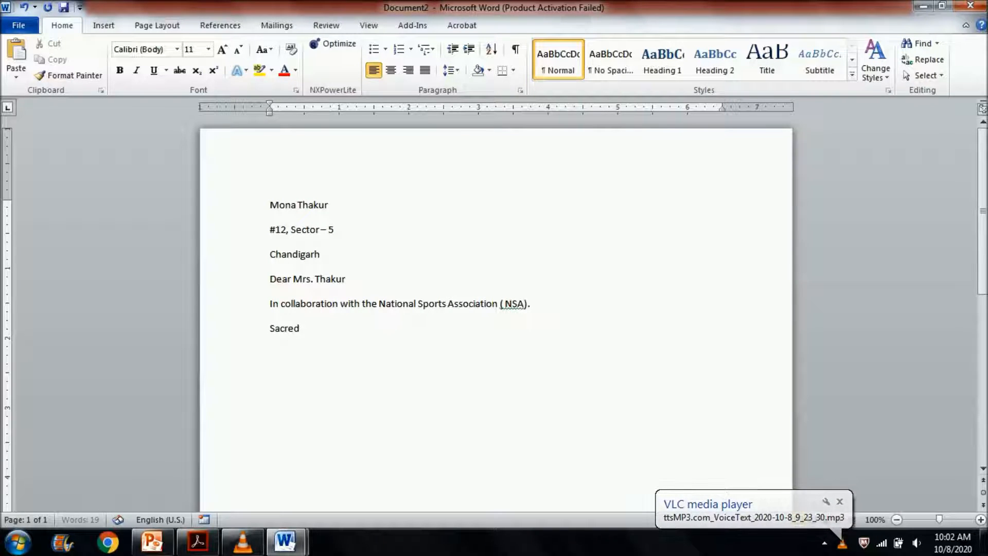
text( Heart)
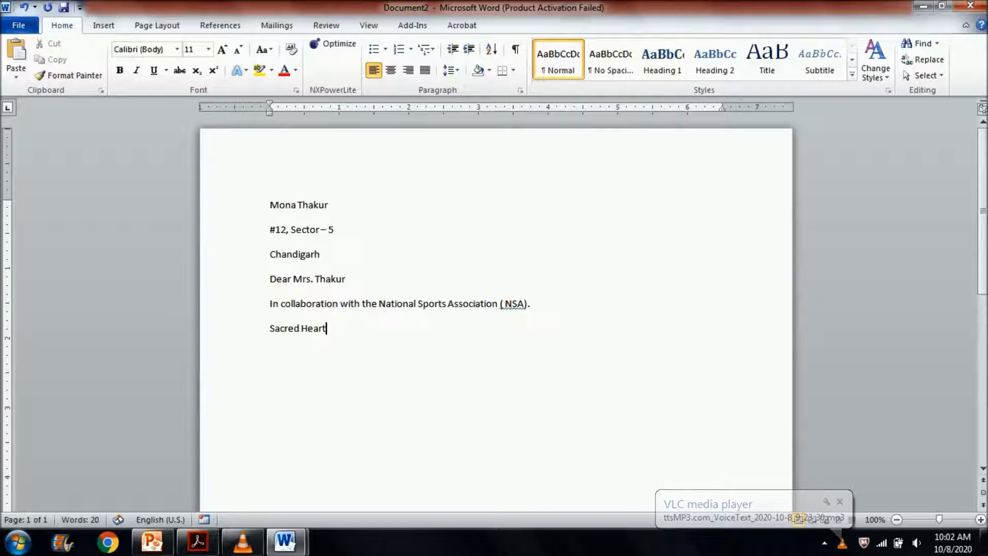
text( Conven)
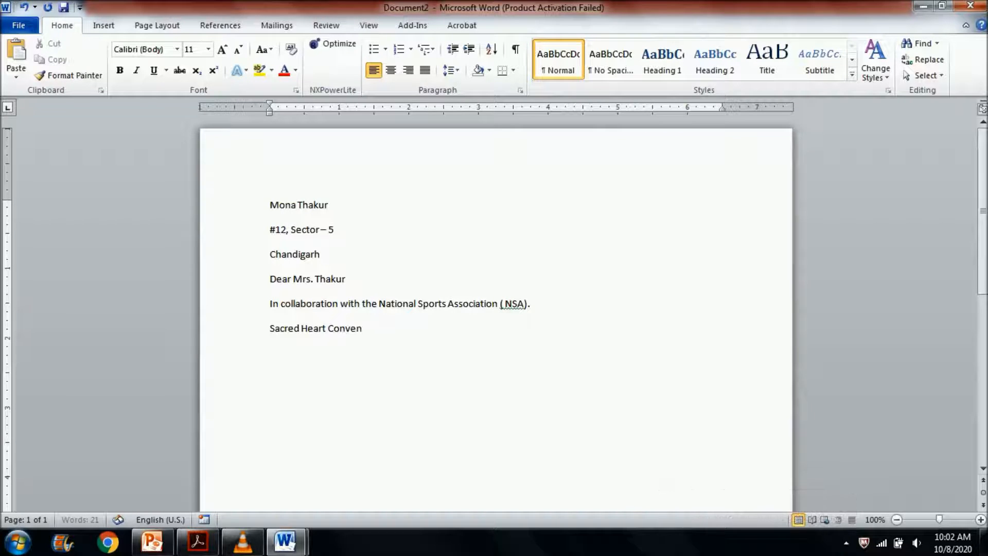
text(t School has invited )
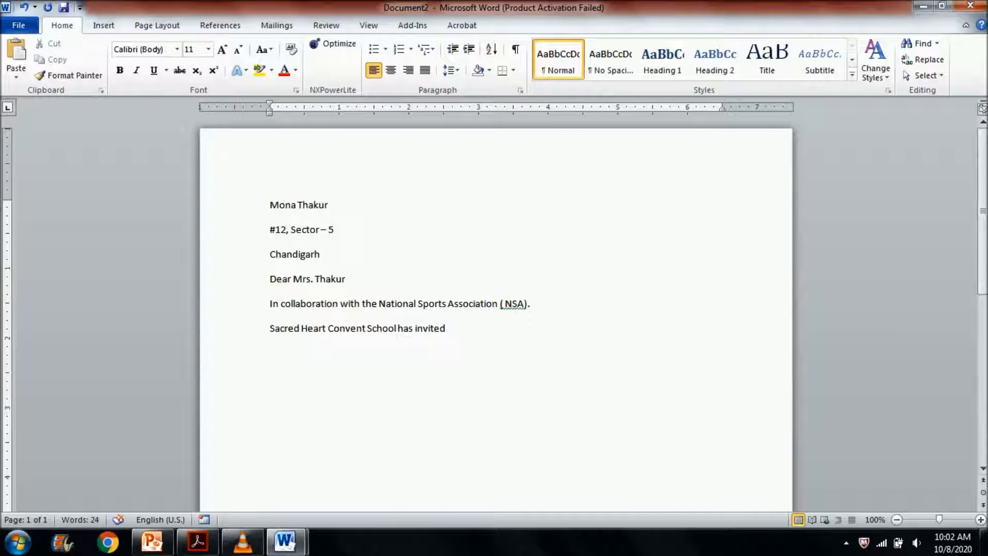
text(schools )
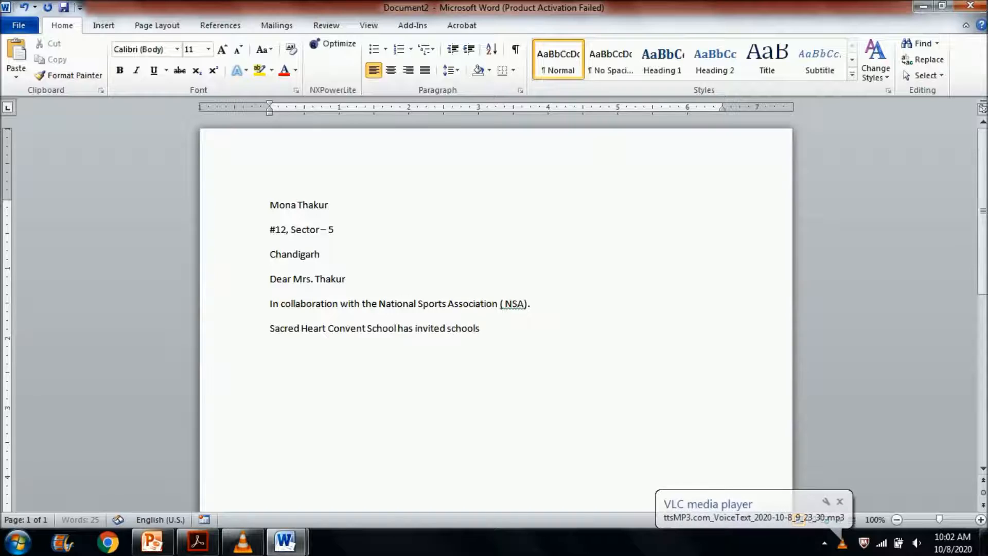
text(nationwide)
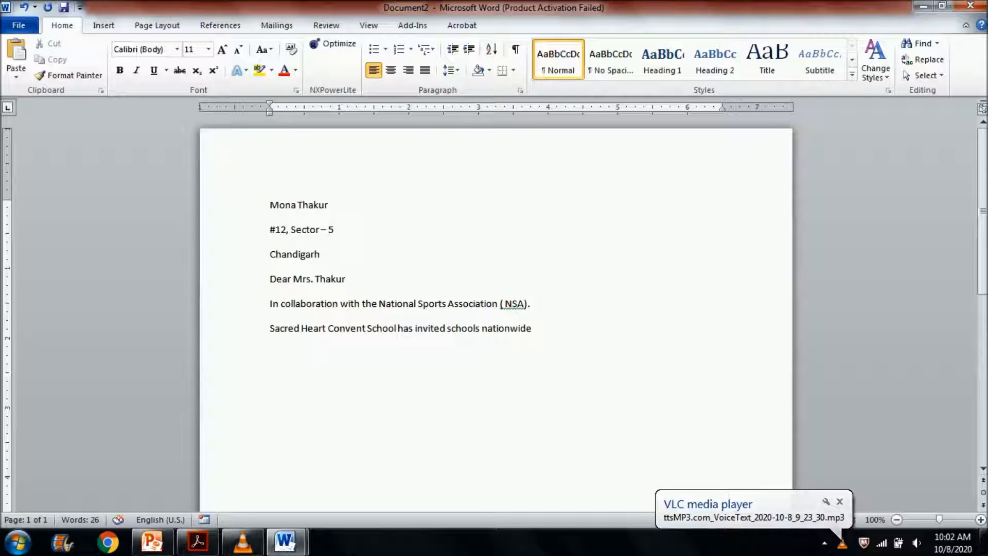
text( to cele)
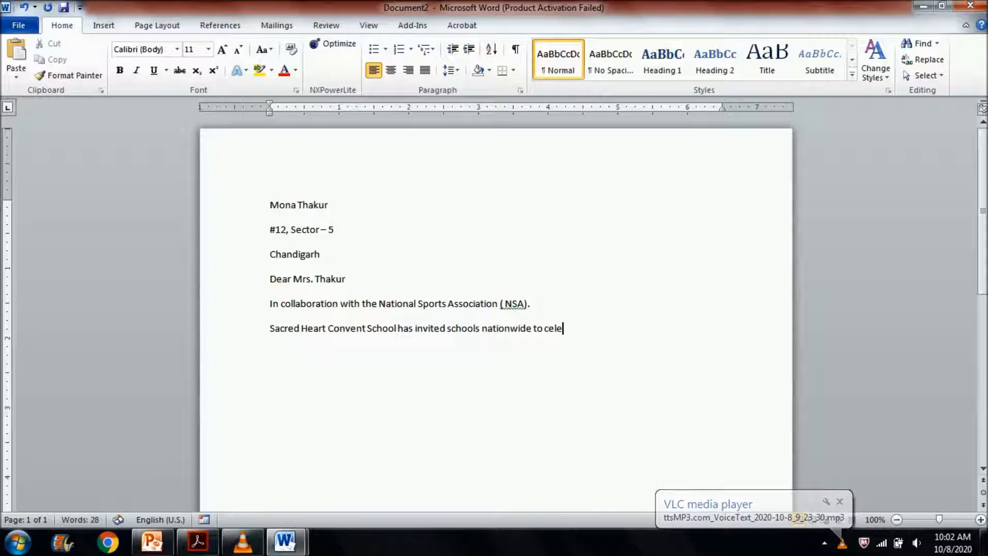
text(brate its 48t)
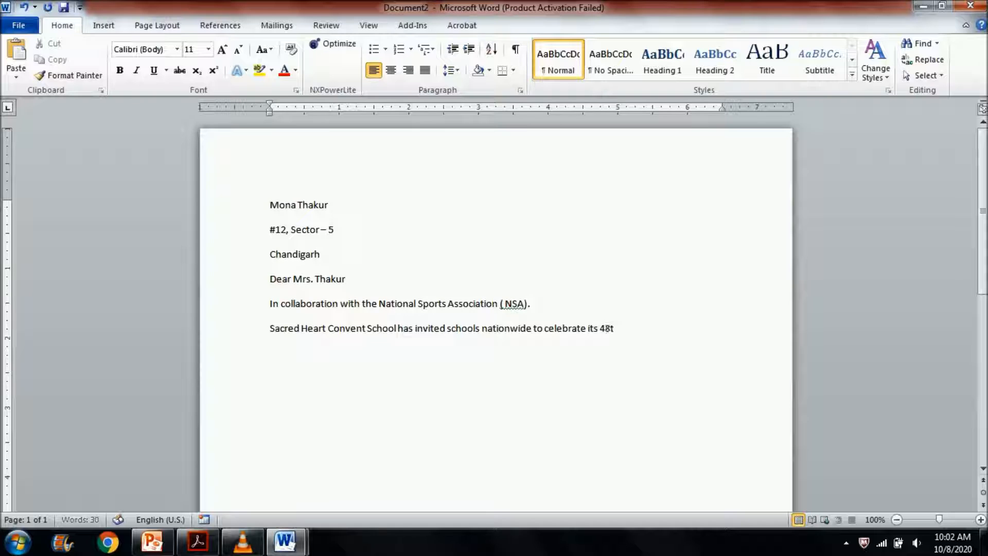
text(h Annual Me)
- Continue the school's sentence with "to celebrate its 48th Annual Sport Meet"
key(BackSpace)
key(BackSpace)
key(BackSpace)
text(Sport Meet)
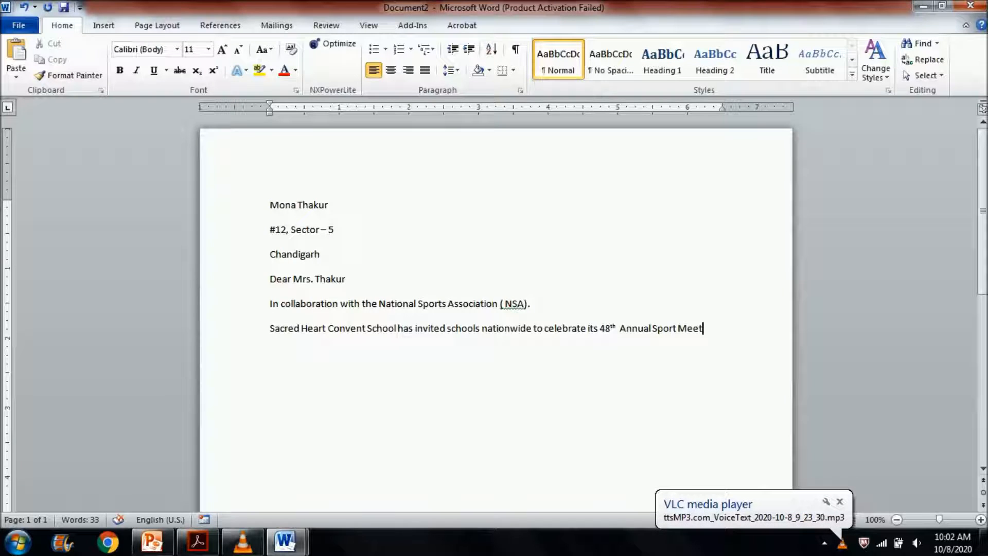
text( on Nov)
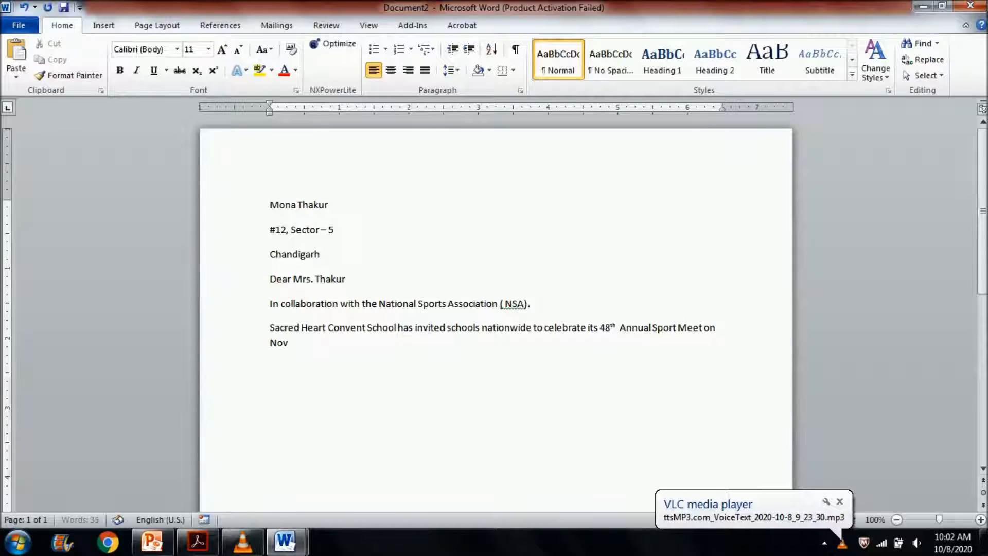
text(emb)
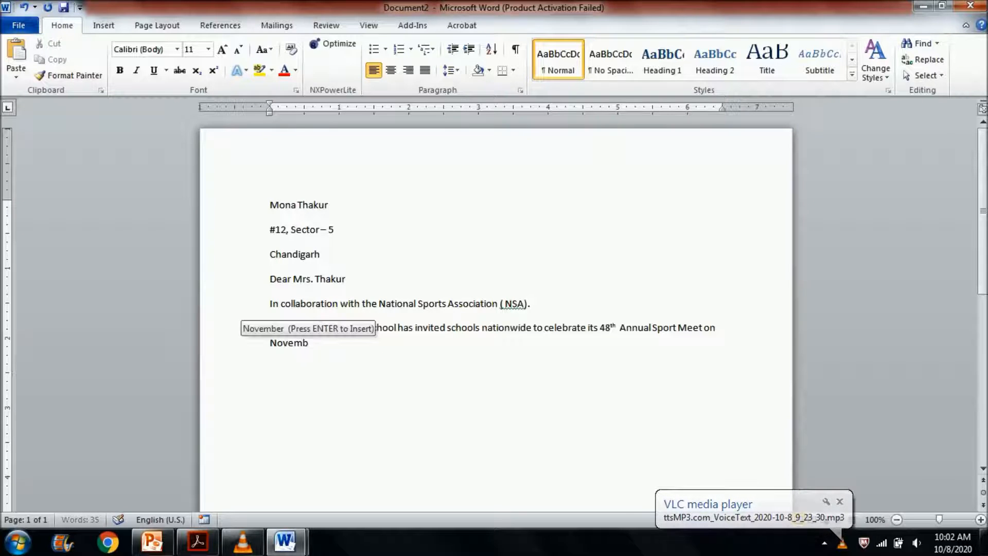
text(er)
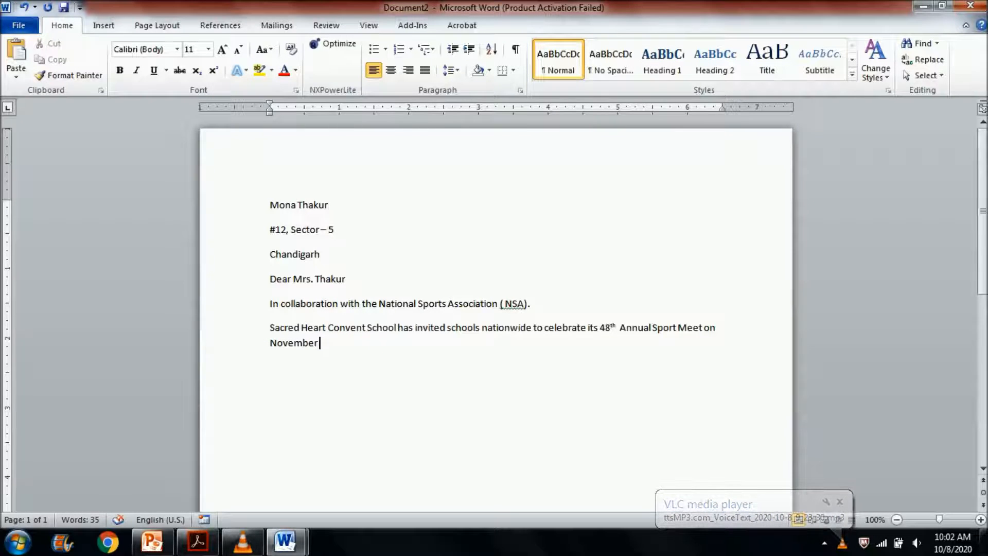
text(, 2020.)
- Complete the sport meet sentence with "on November, 2020." and start a new paragraph
key(Return)
- Add the paragraph "We invite you to attend the function and encourage your children." and start a new line
text(We )
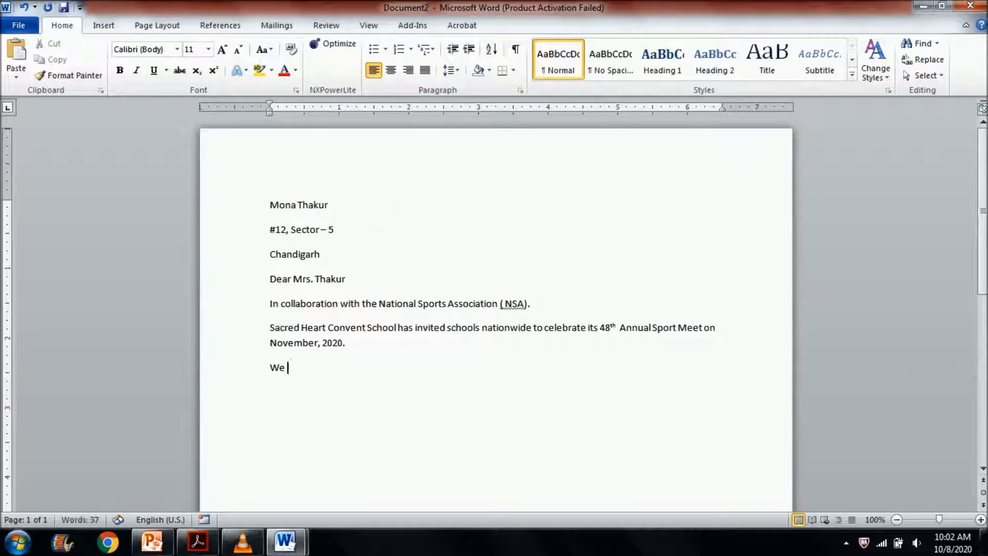
text(invite yt)
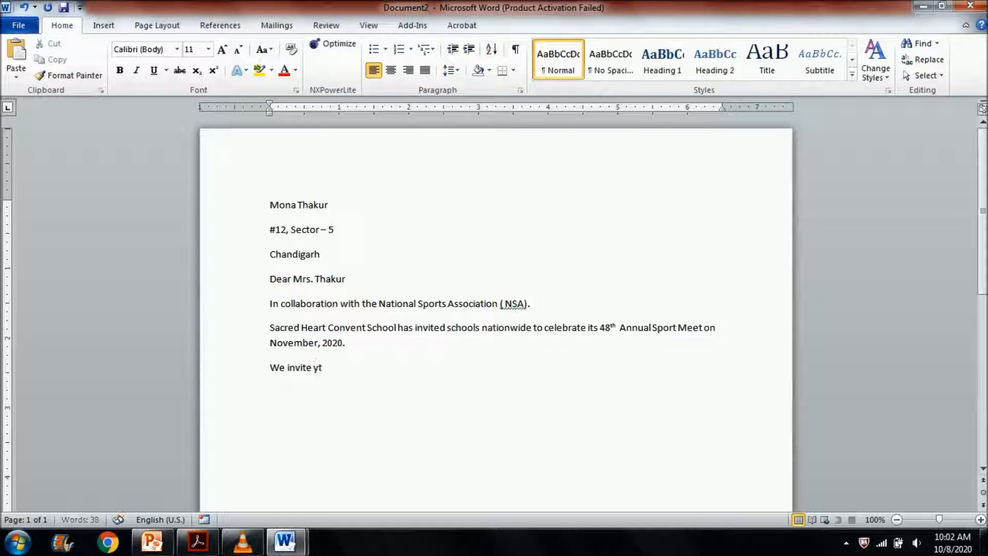
key(BackSpace)
text(ou to attend the func)
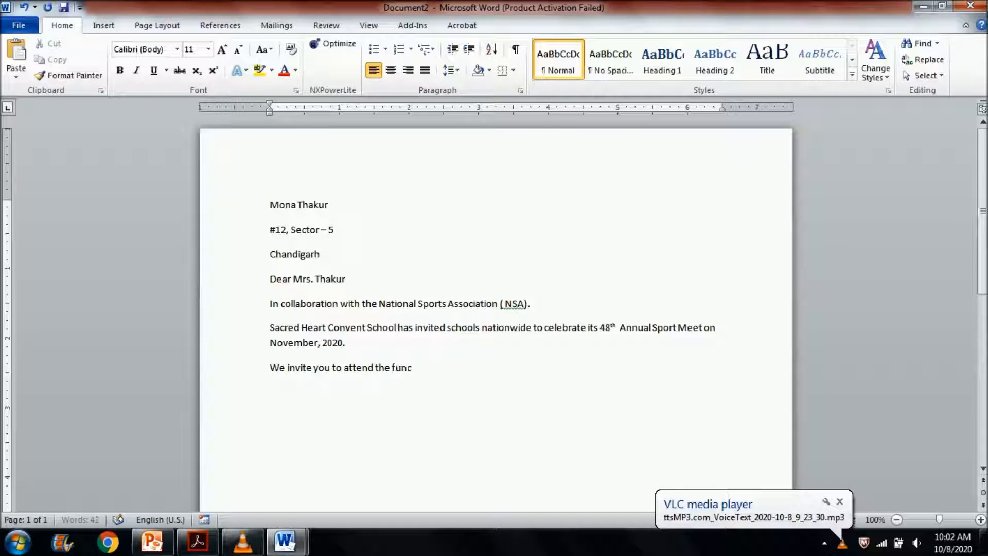
text(tion and e)
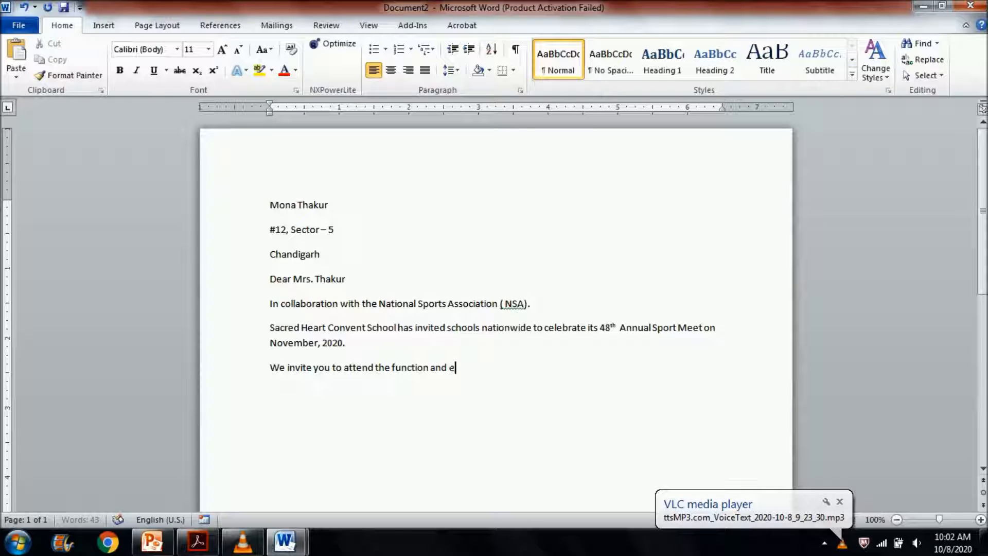
text(ncourage)
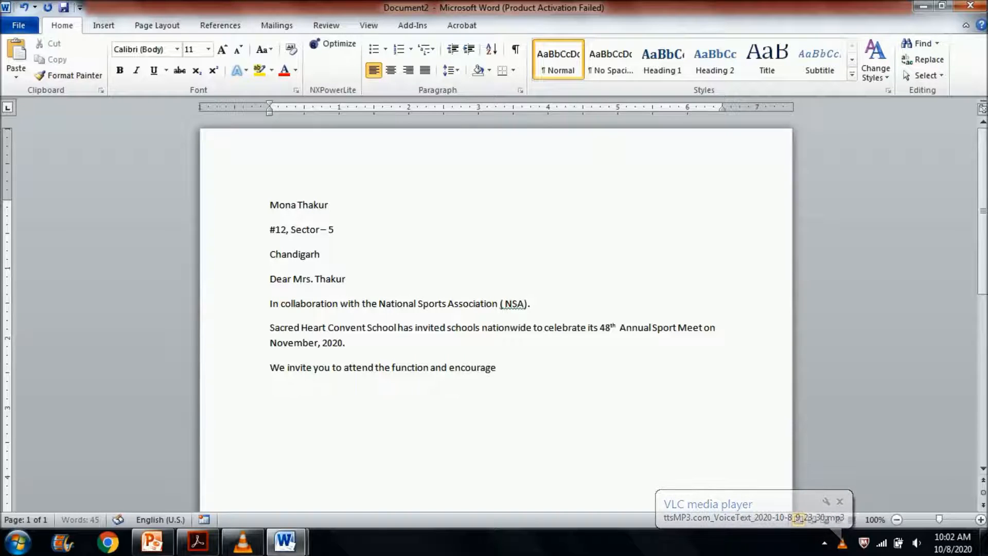
text( your c)
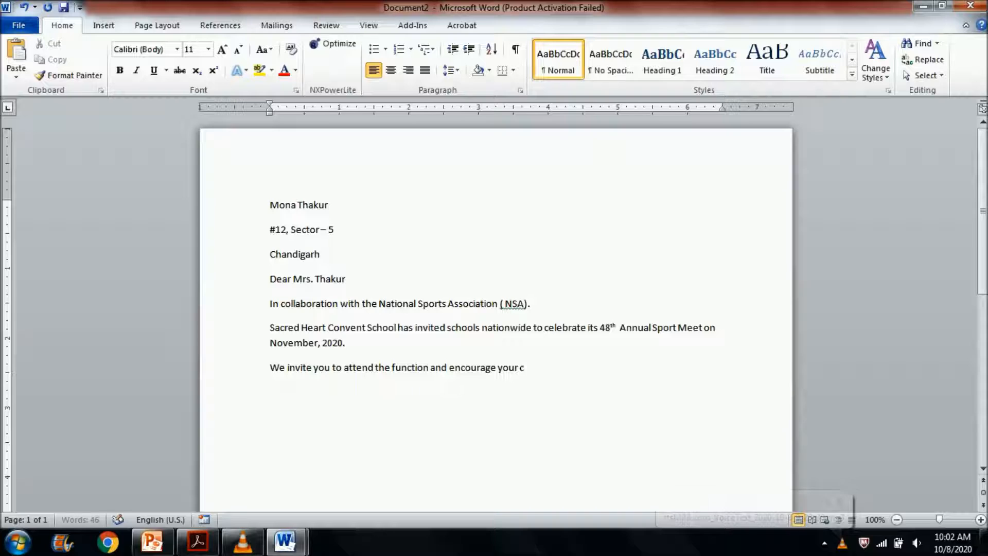
text(hildren.)
key(Return)
- Add the closing "Your Sincerely," and sign the letter "ABC" on the line below
text(You)
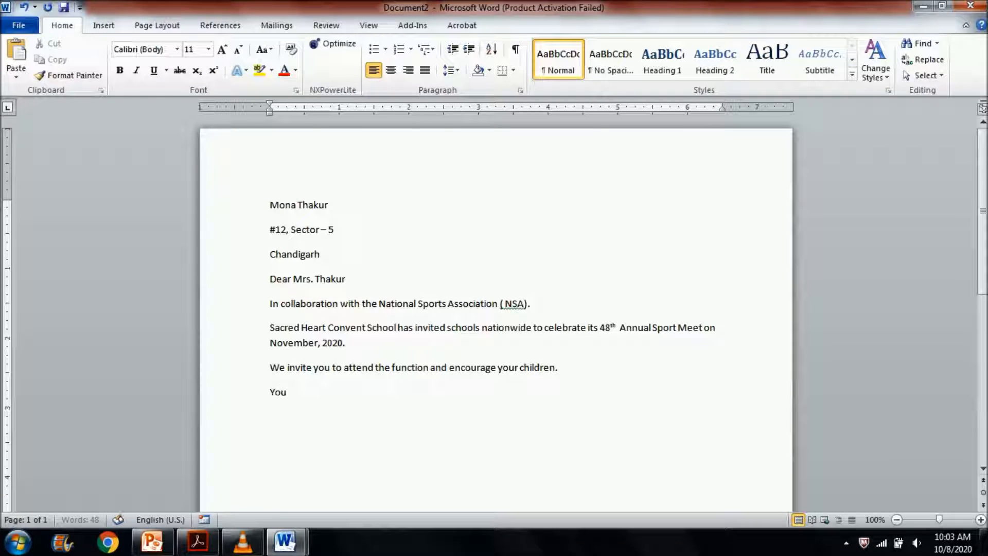
text(r Sincerely,)
key(Return)
text(AC)
key(BackSpace)
text(BC)
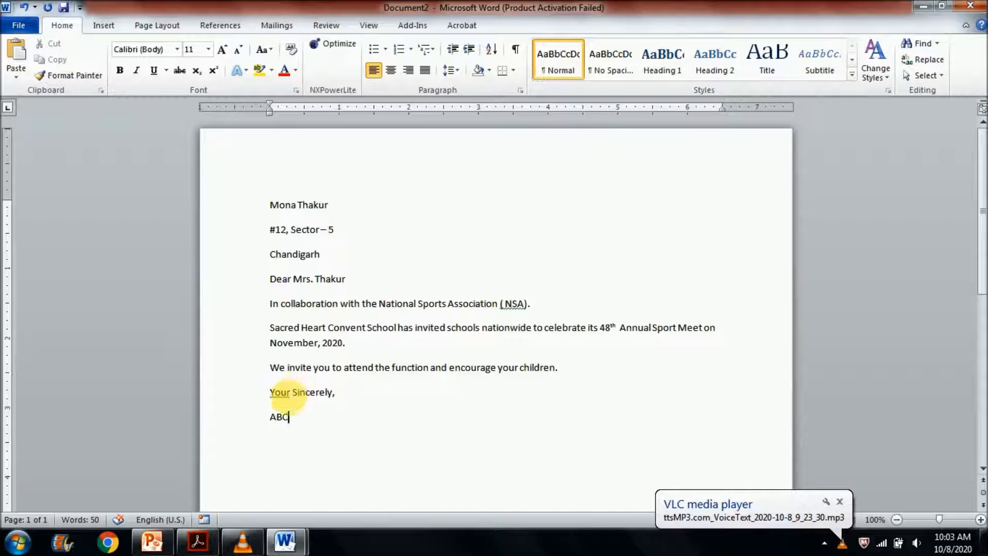
- Ignore once the grammar suggestion flagged on "Your" in the closing line
right_click(276, 392)
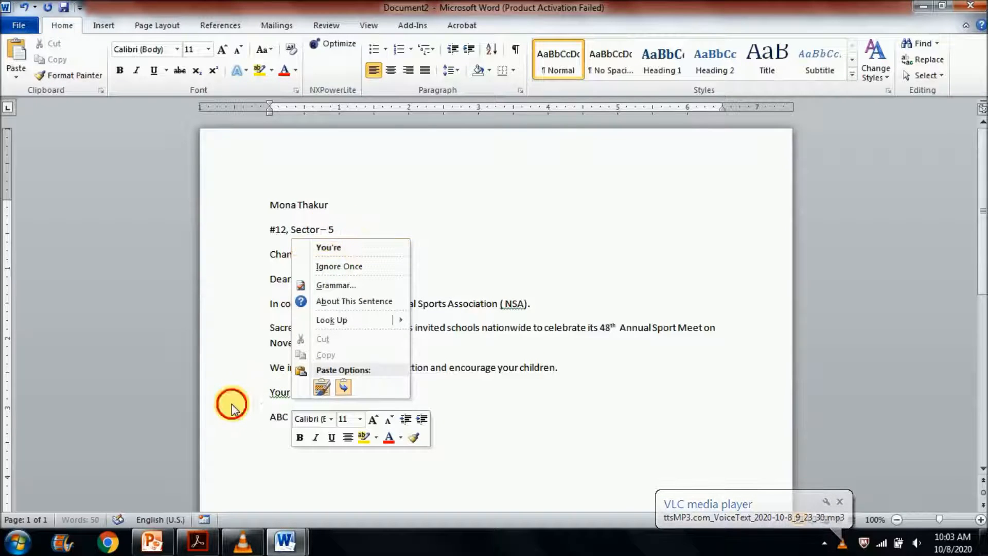
click(275, 393)
right_click(278, 392)
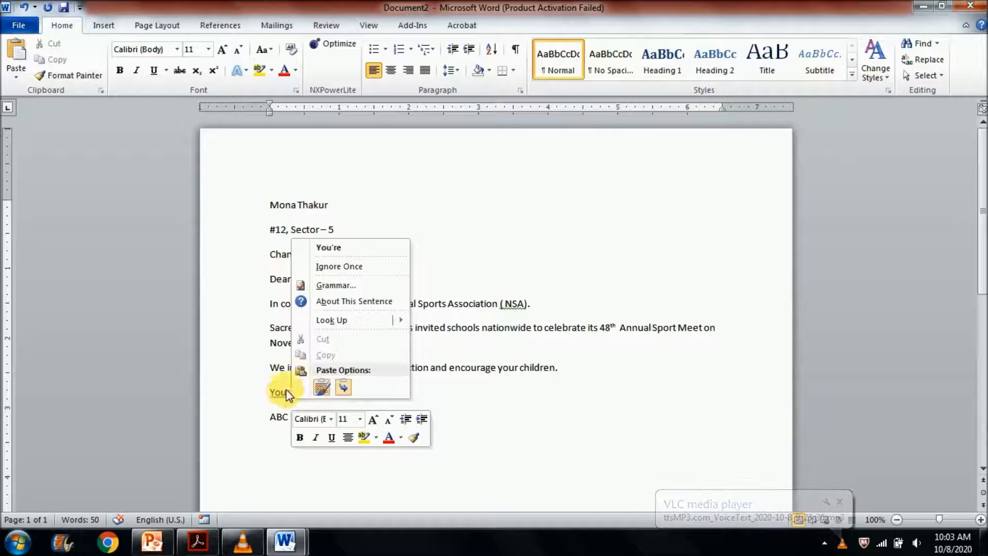
click(338, 272)
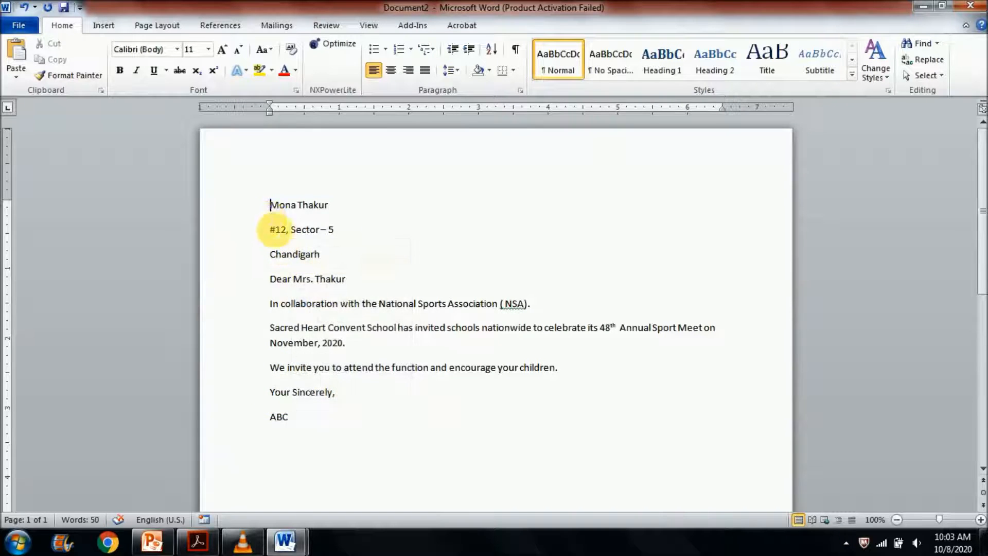
- Enlarge the text of the entire letter to 18 pt
drag(268, 206, 363, 463)
click(222, 49)
click(222, 50)
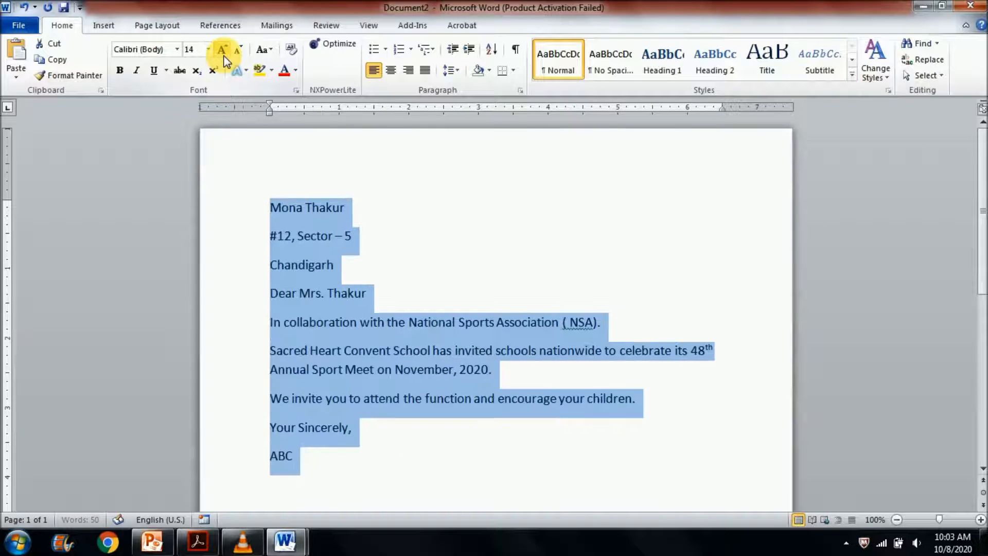
click(222, 49)
click(222, 50)
click(325, 237)
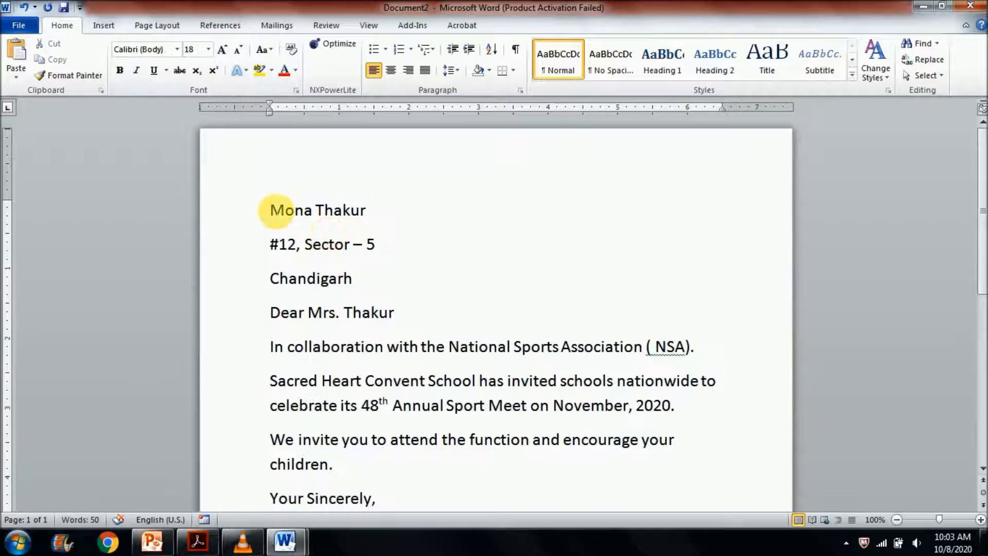
- Set the three-line address block to 1.0 line spacing and insert a blank line before the salutation
drag(271, 210, 360, 276)
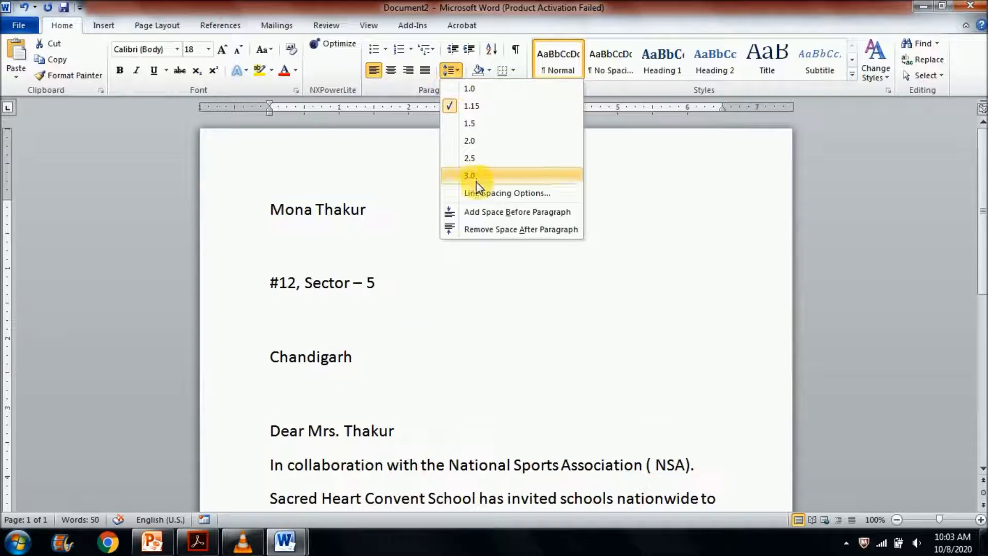
click(466, 95)
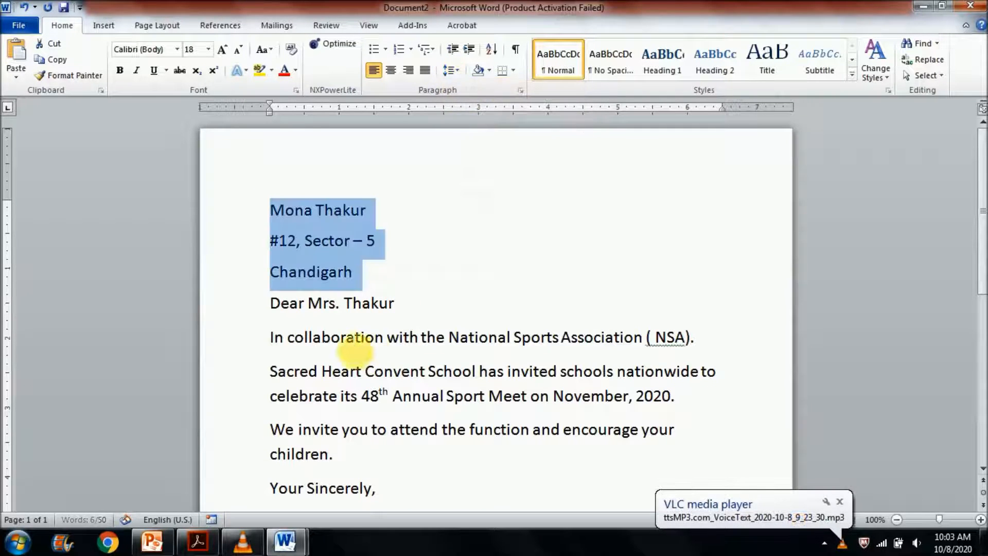
click(273, 304)
key(Return)
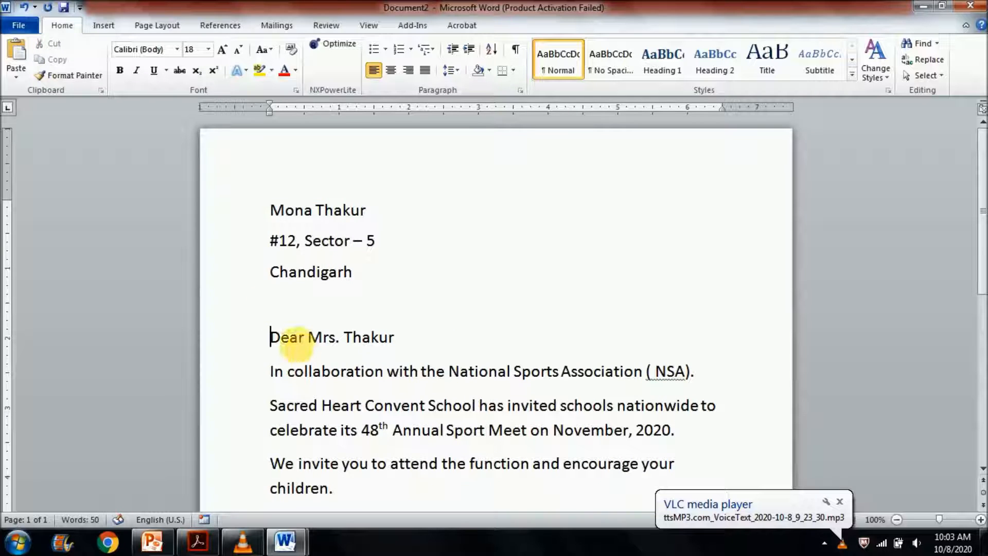
- Make the recipient's address block and the "Your Sincerely," closing line bold
drag(268, 207, 337, 271)
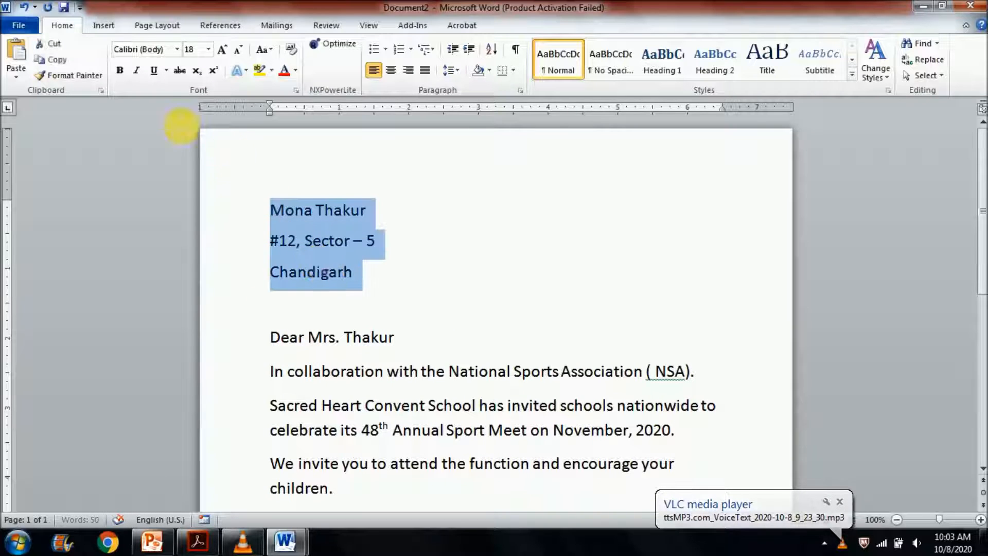
click(120, 70)
scroll(397, 380, down, 1)
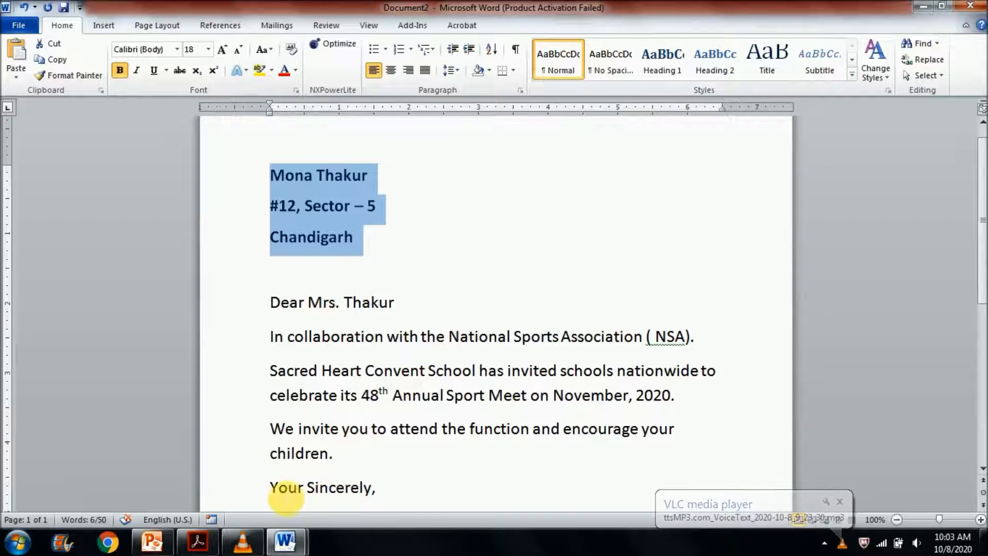
drag(271, 488, 386, 493)
click(119, 70)
click(396, 207)
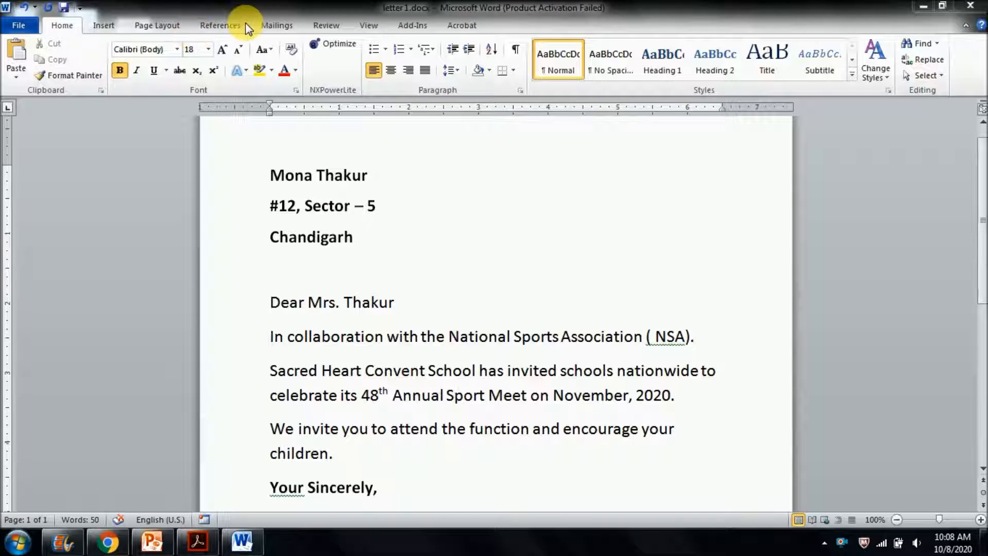
- Start the Step by Step Mail Merge Wizard for the letter
click(267, 26)
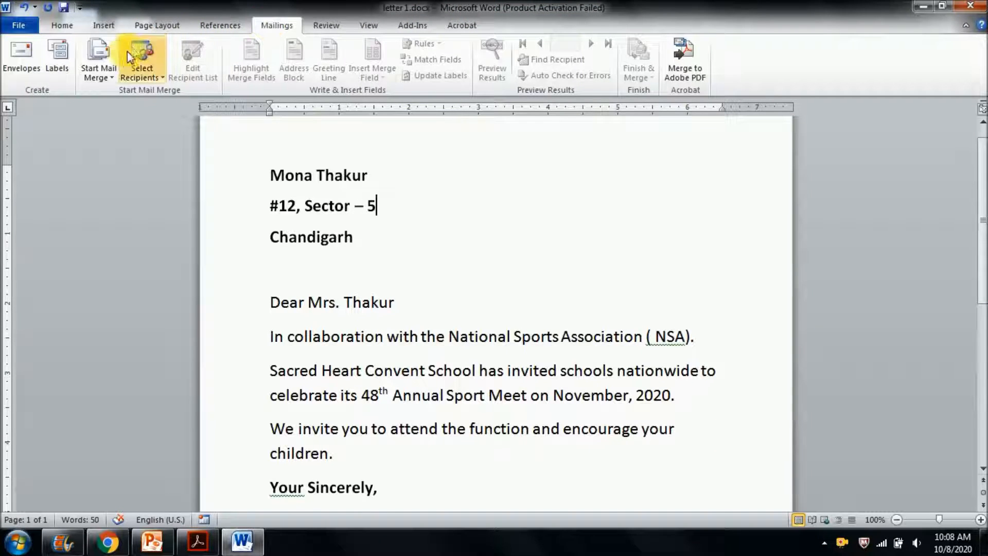
click(114, 81)
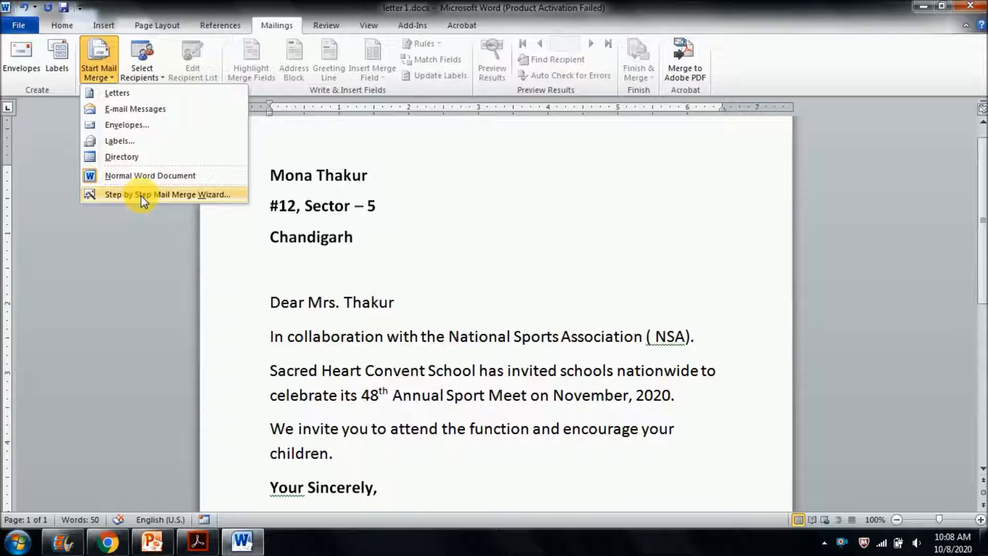
click(157, 195)
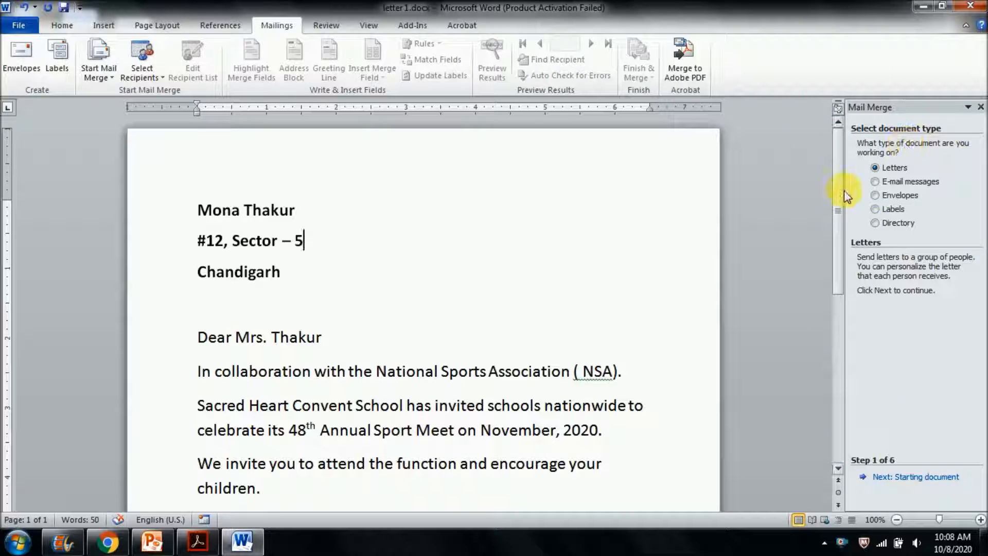
- Compare the merge document types, settle on Letters, and continue with the current document to recipient selection
click(893, 181)
click(894, 198)
click(894, 209)
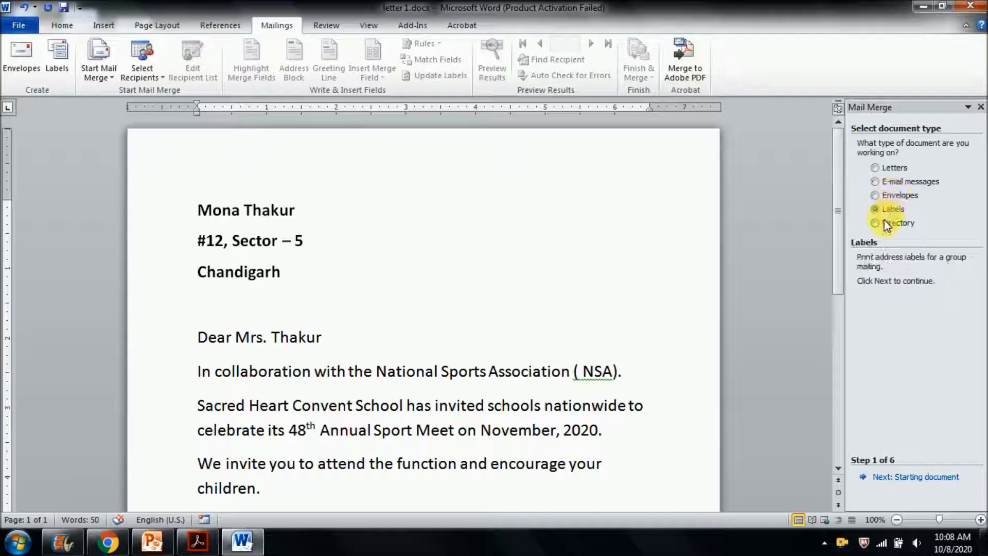
click(898, 223)
click(895, 168)
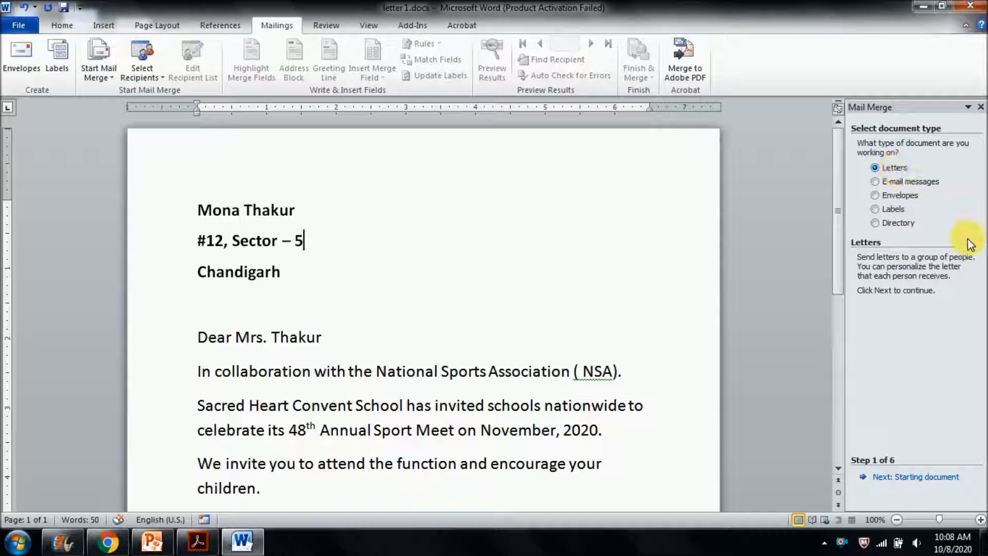
click(909, 476)
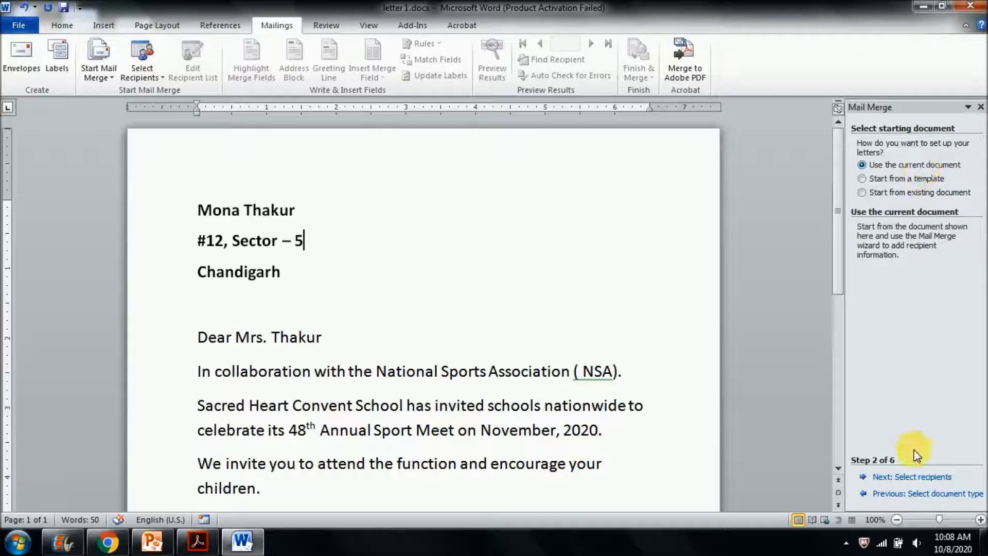
click(927, 477)
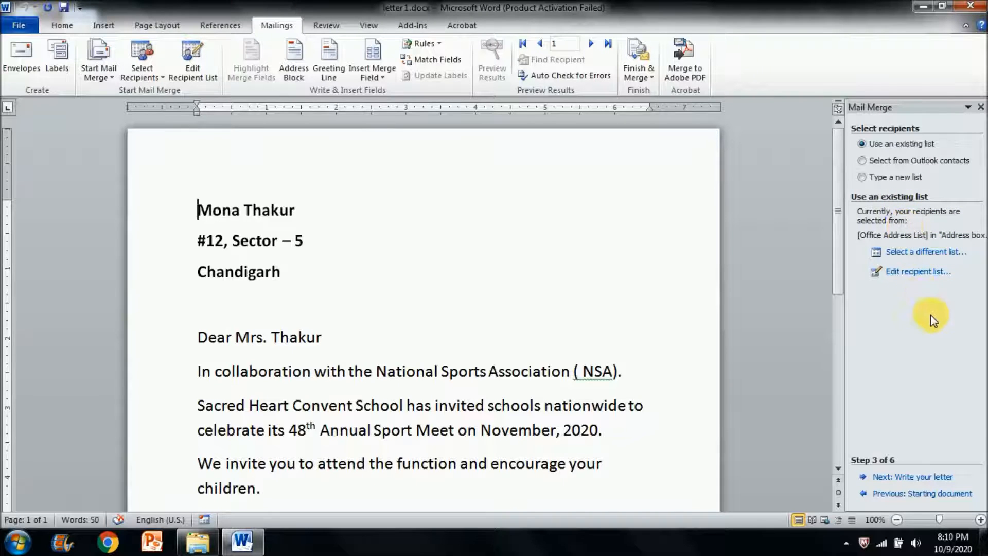
- Choose to type a new recipient list and create a new address list
click(921, 273)
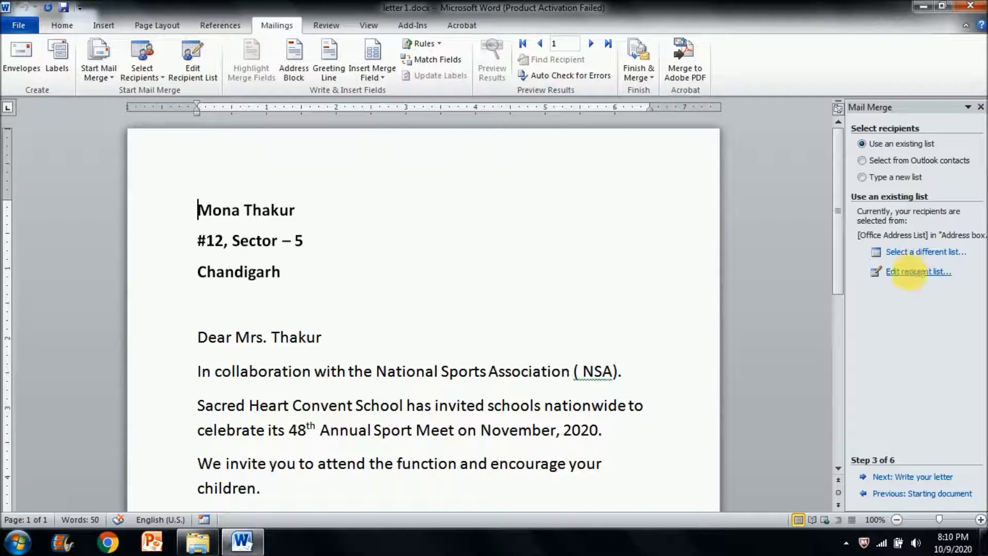
click(896, 177)
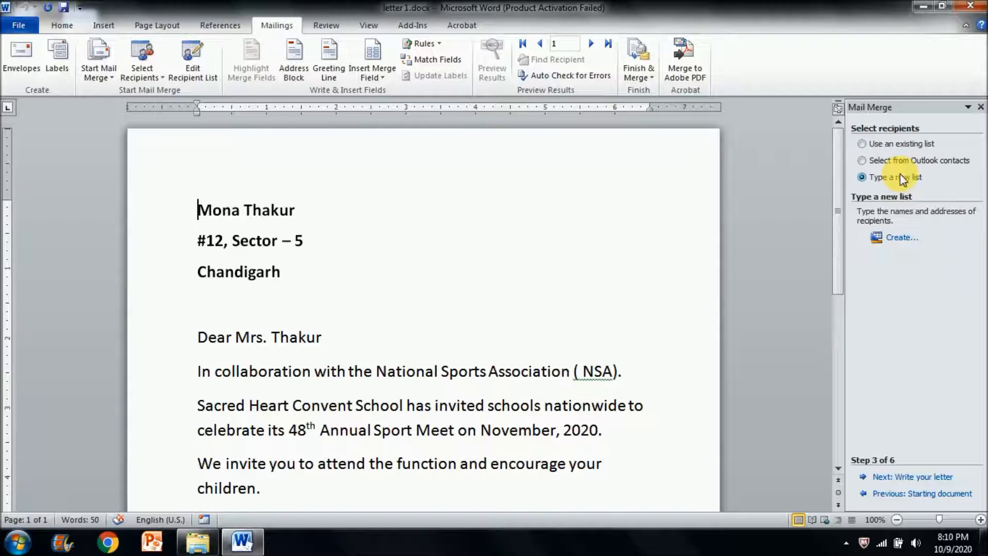
click(893, 238)
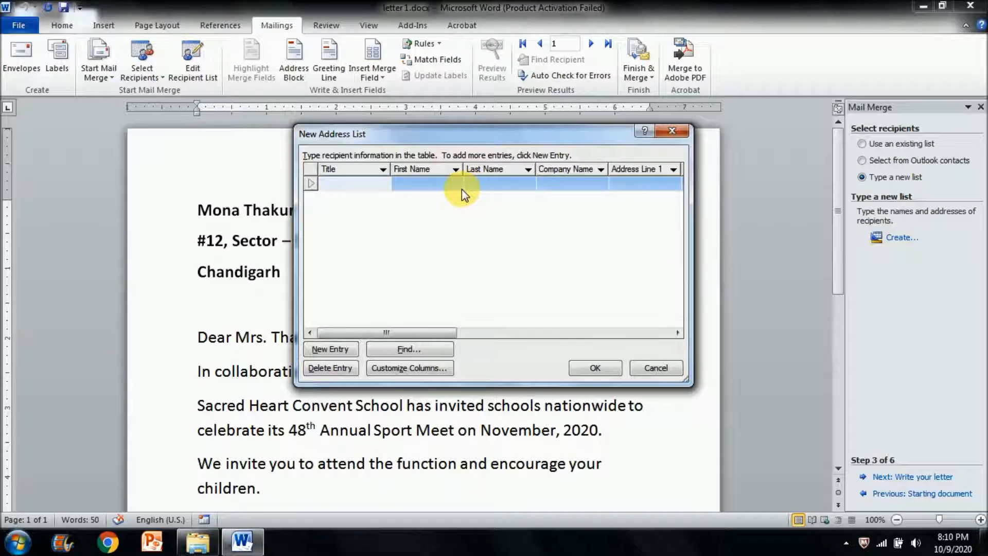
- Fill in the first recipient with title "Mr.", first and last name, company "Rockwell" and Address Line 1
text(Mr.)
click(461, 190)
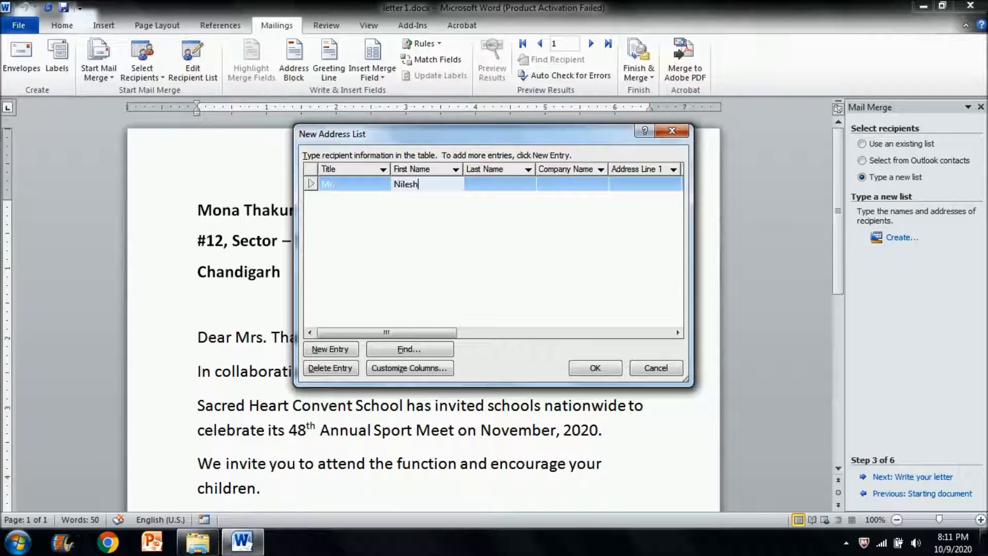
key(Tab)
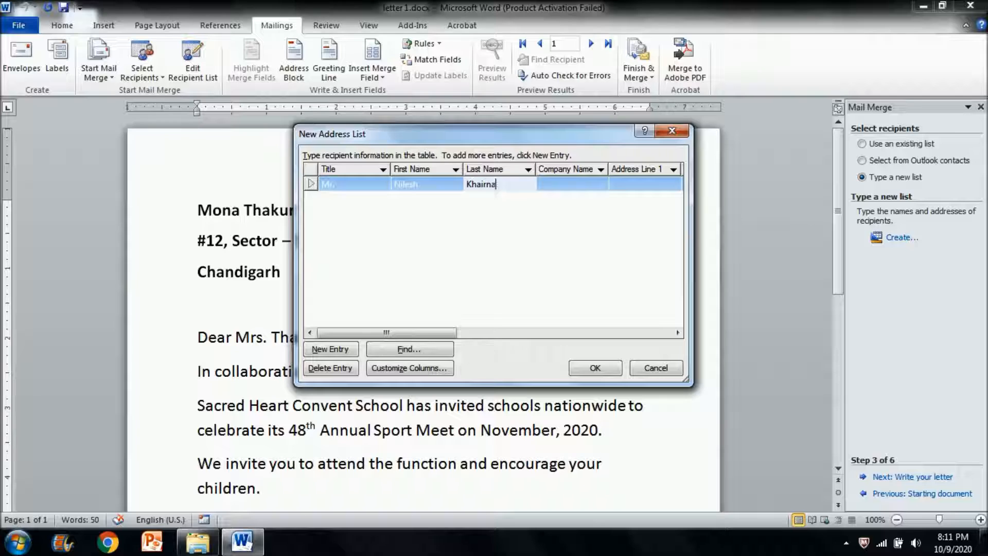
key(Tab)
text(Rockwel)
key(Tab)
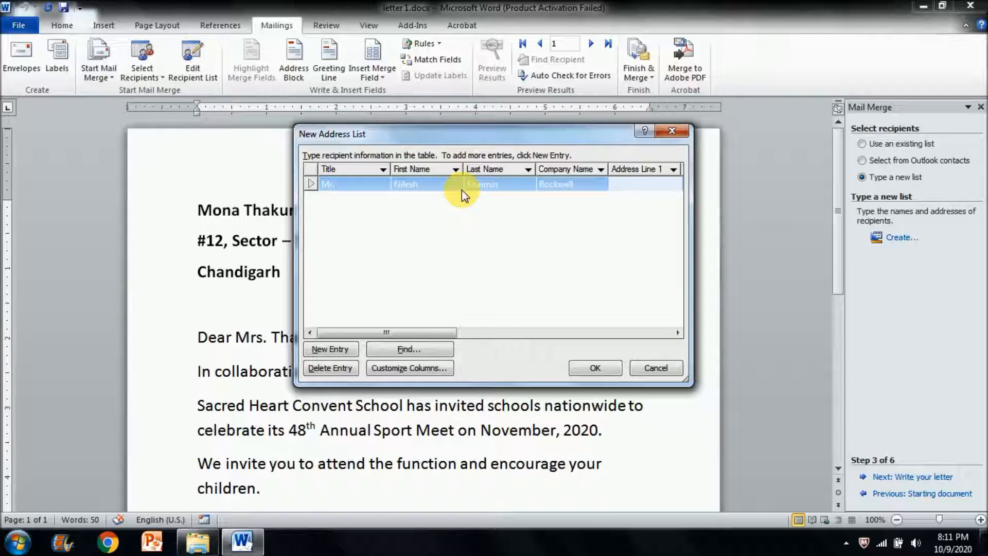
text(Hyderabad)
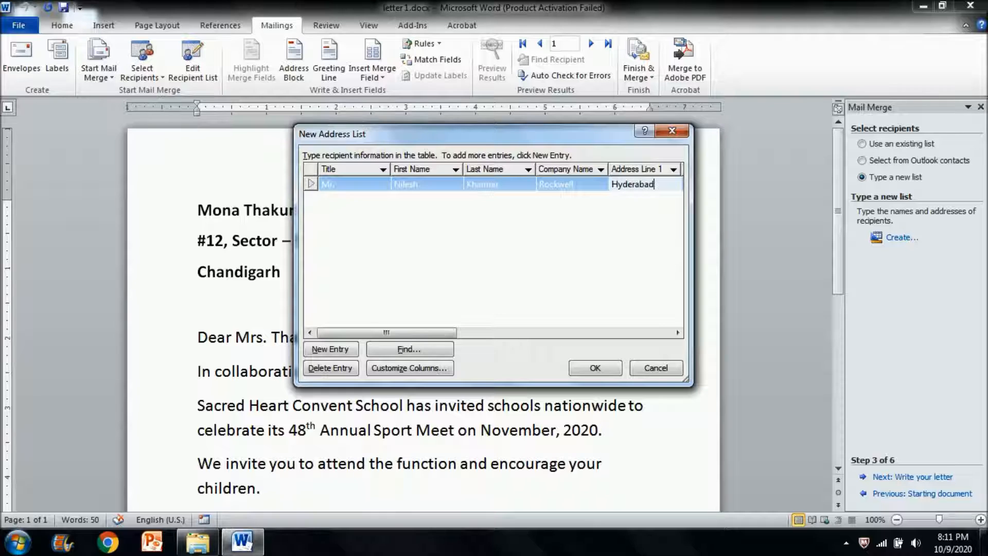
- Check which field names the address list offers, including State
click(414, 368)
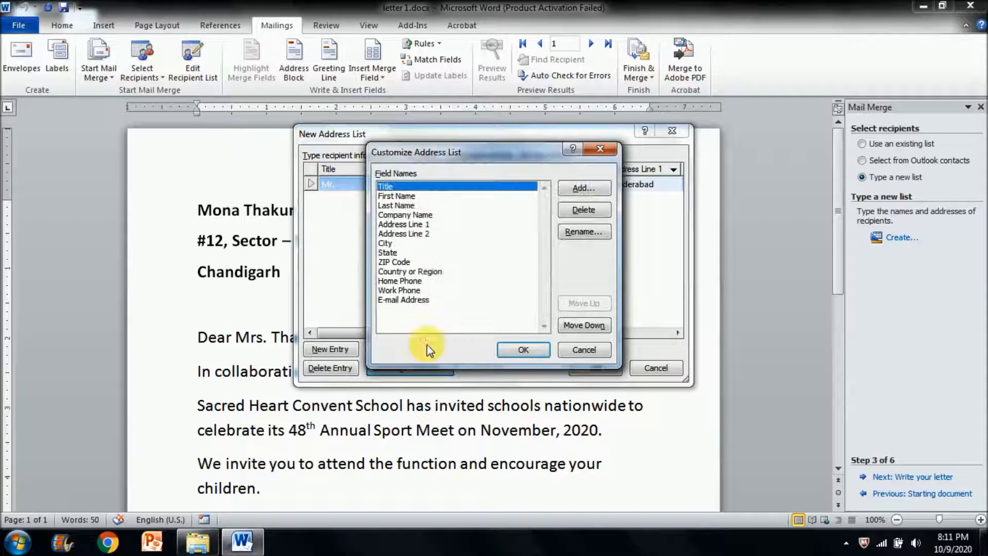
click(389, 253)
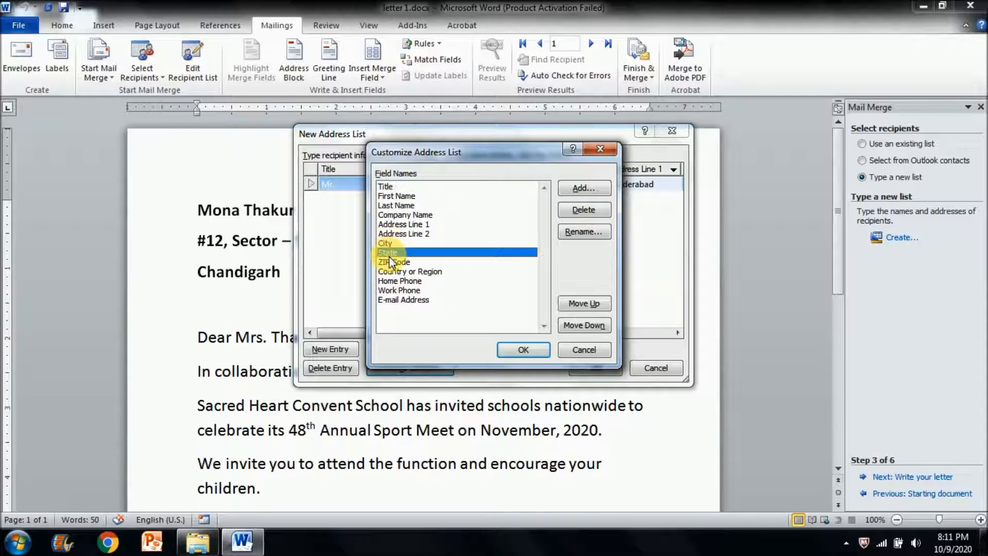
click(525, 350)
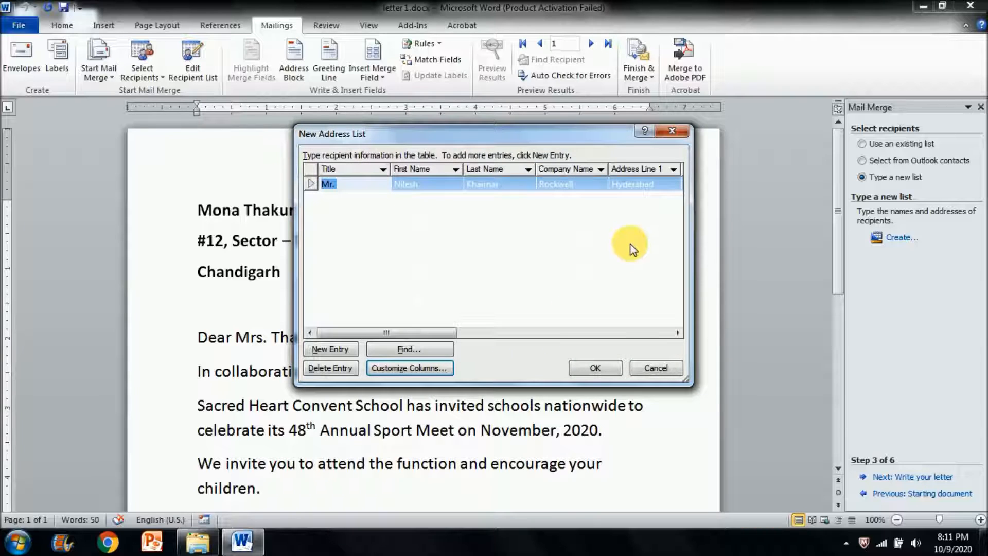
- Enter "Telangana" as the first recipient's state, leaving Address Line 2 and City empty
click(656, 185)
key(Tab)
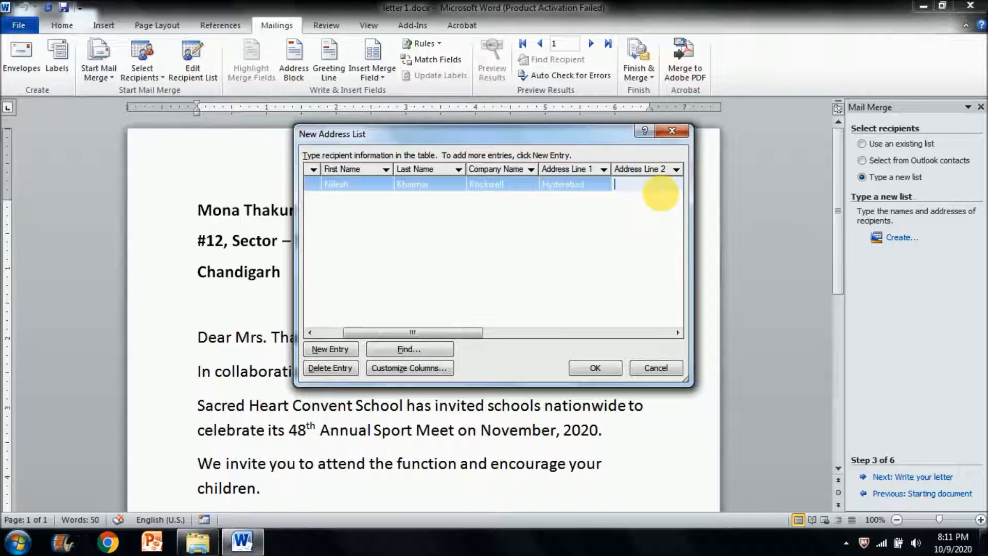
key(Tab)
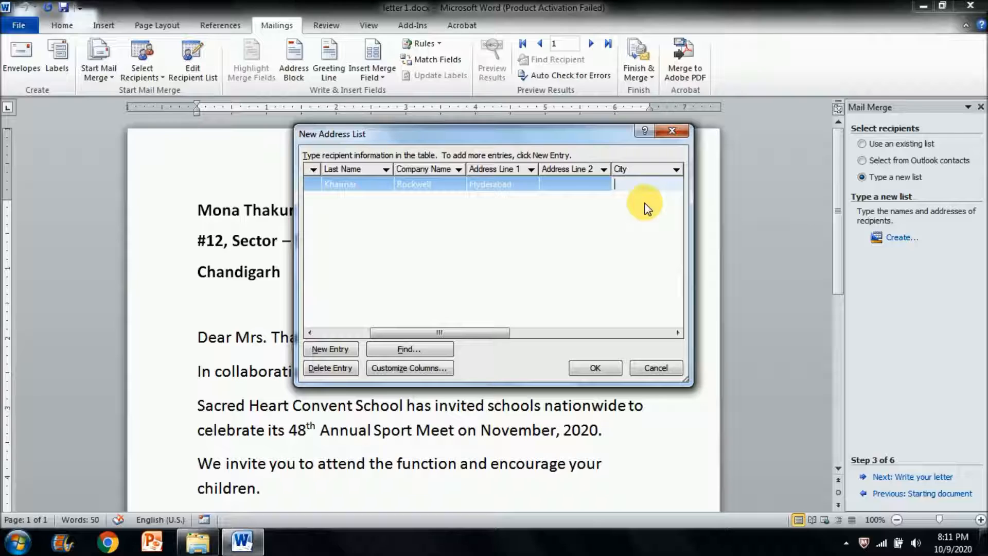
key(Tab)
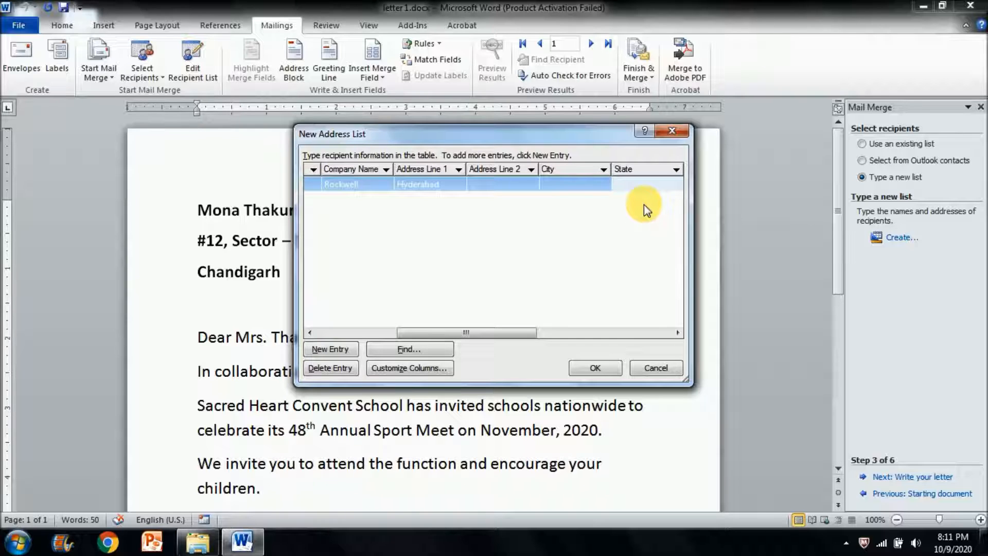
text(Telangana)
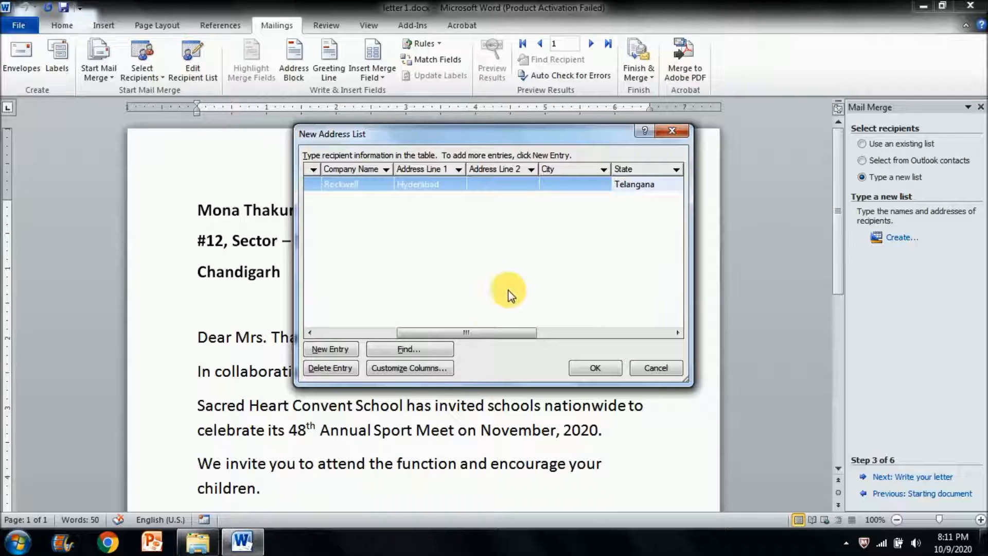
- Add a second recipient with title "Mrs", first and last name, and company "Cornerstone"
click(346, 350)
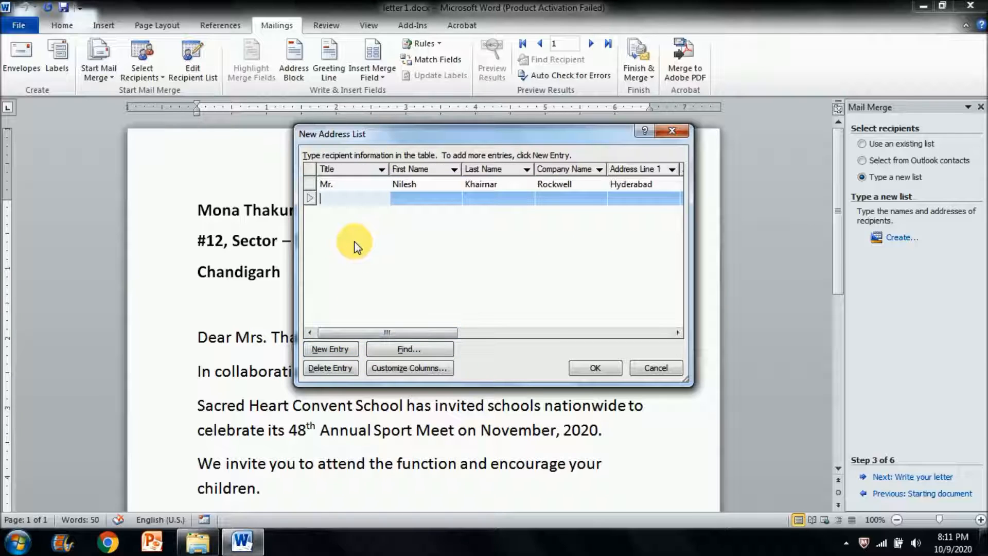
key(Tab)
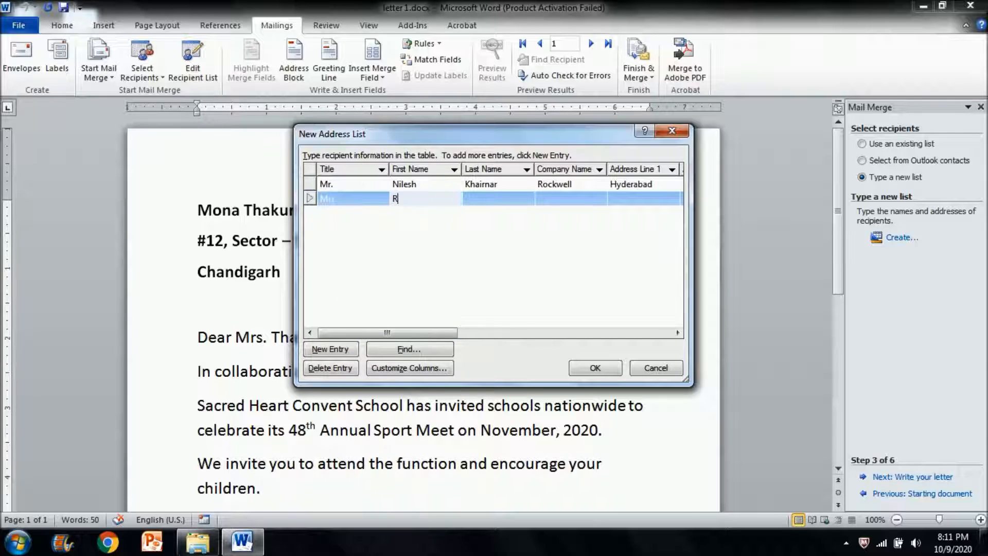
key(Tab)
key(Tab)
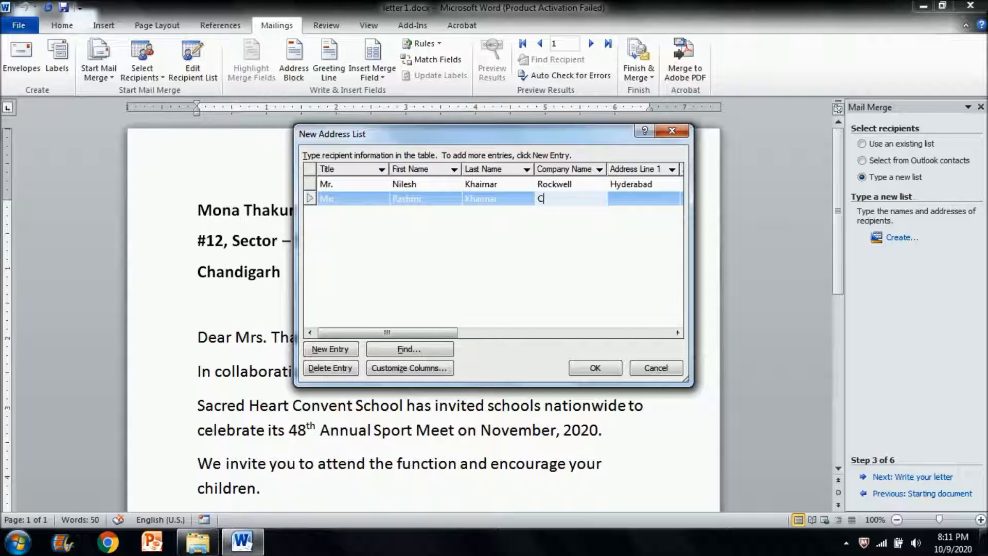
- Fill in the second recipient's Address Line 1 and set the state to "Telangana"
key(Tab)
text(Hyderabad)
key(Tab)
key(Tab)
key(Tab)
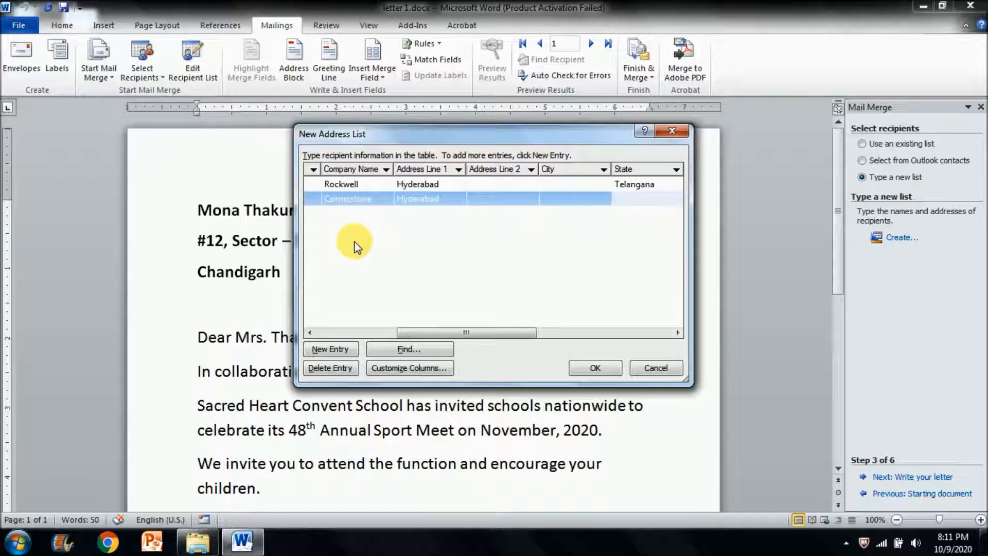
text(Telangana)
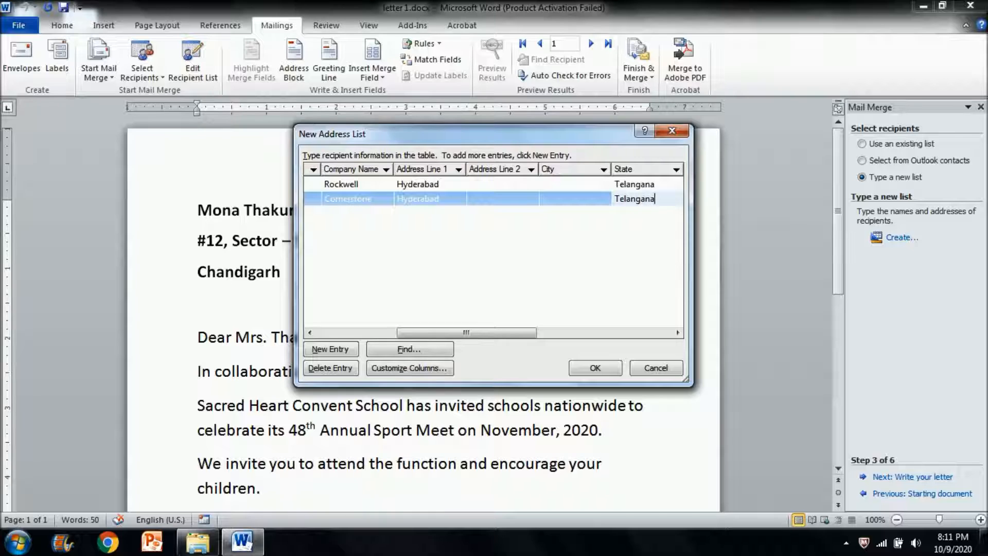
- Add a third recipient with title "Ms", first and last name, and company "Cornerstone"
click(321, 349)
text(Ms)
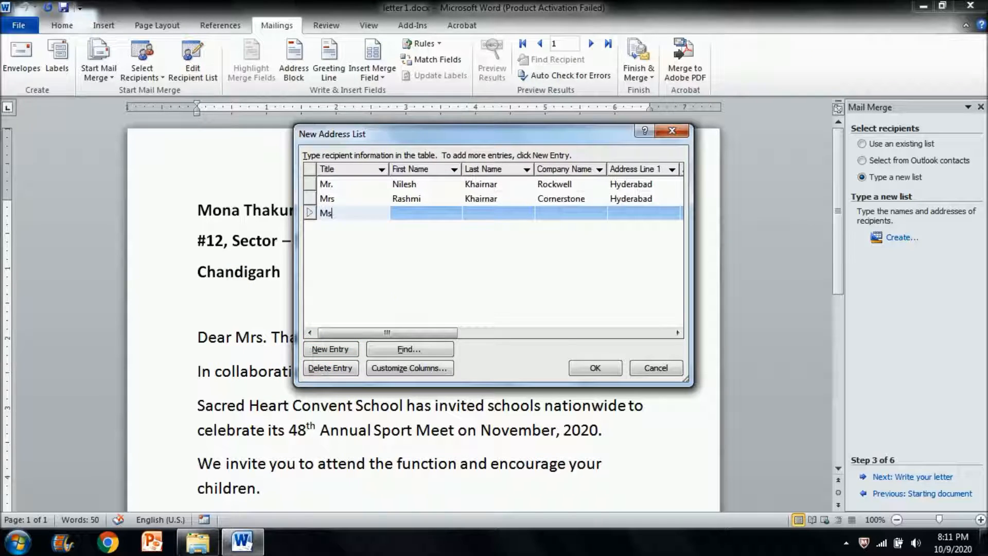
key(Tab)
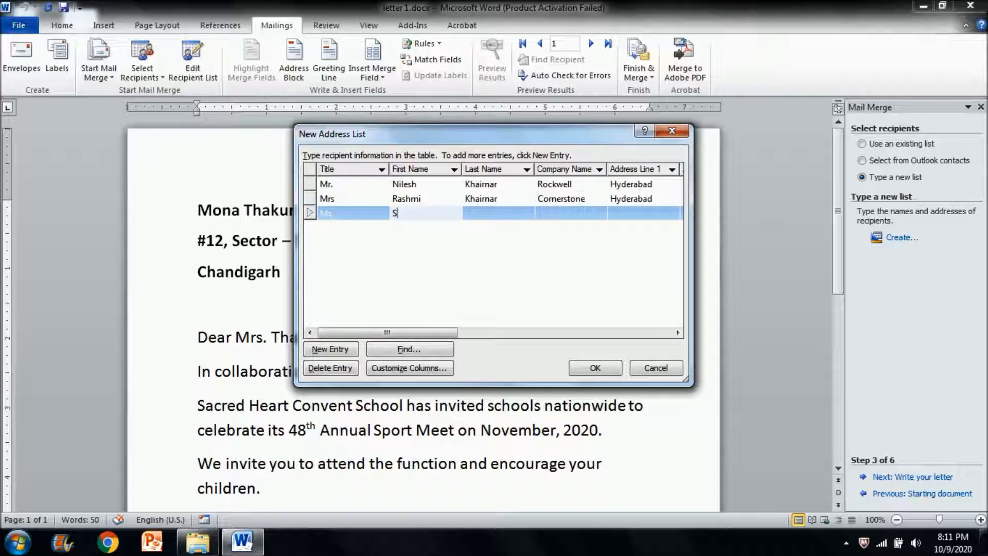
key(Tab)
key(Tab)
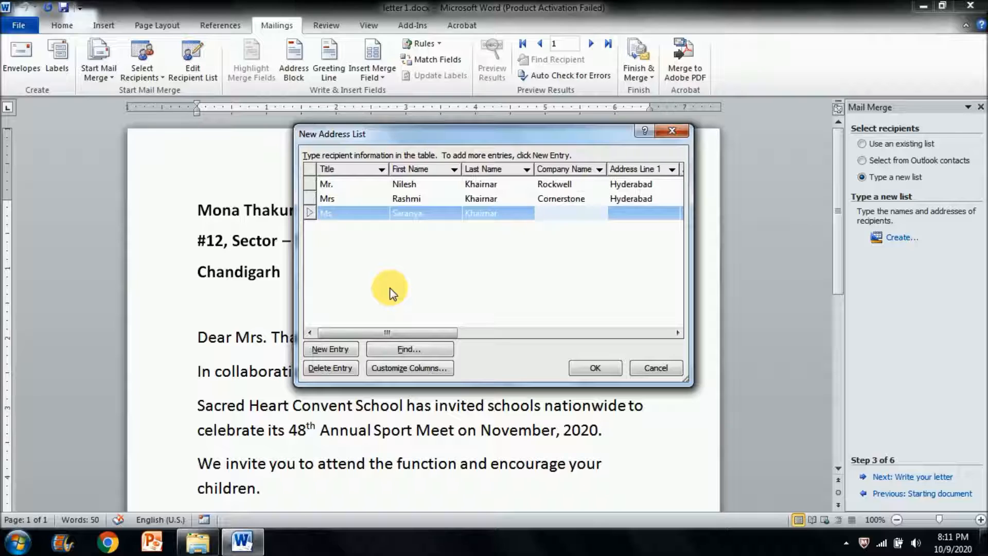
text(Cor)
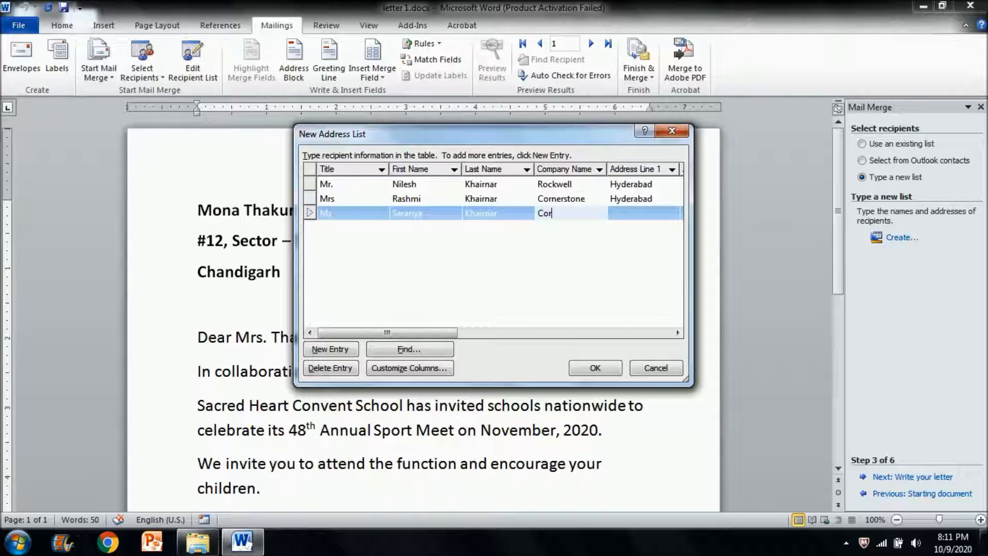
text(nerstone)
- Fill in the third recipient's Address Line 1 and set the state to "Telangana", leaving Address Line 2 and City empty
key(Tab)
text(Hyderabad)
key(Tab)
key(Tab)
key(Tab)
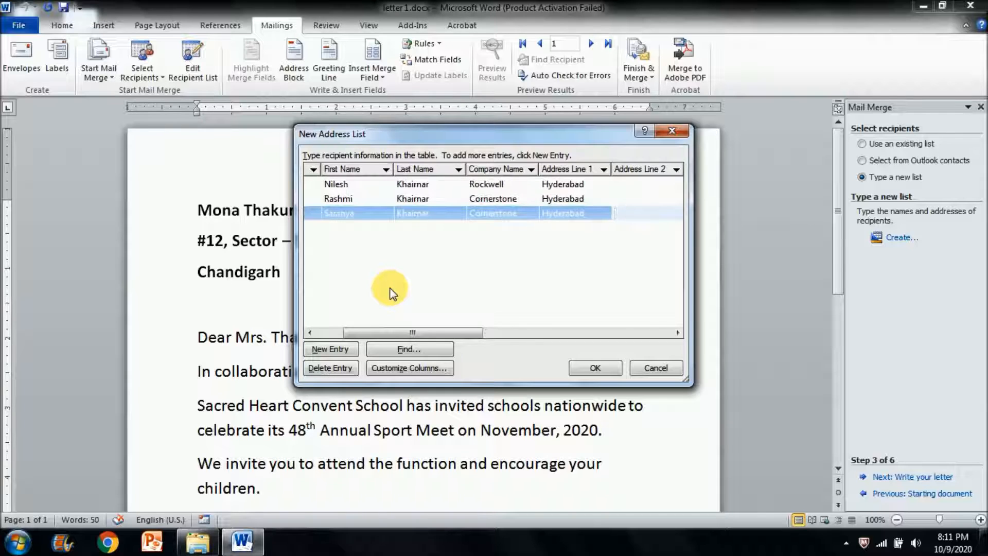
text(Telangana)
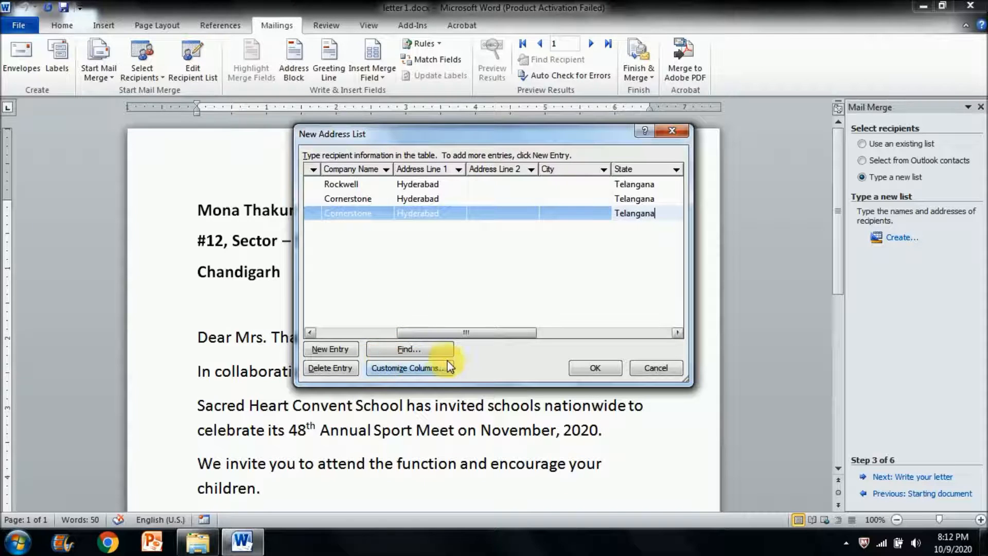
- Finish the recipient entries and save the address list as "New Address" in My Data Sources
click(591, 366)
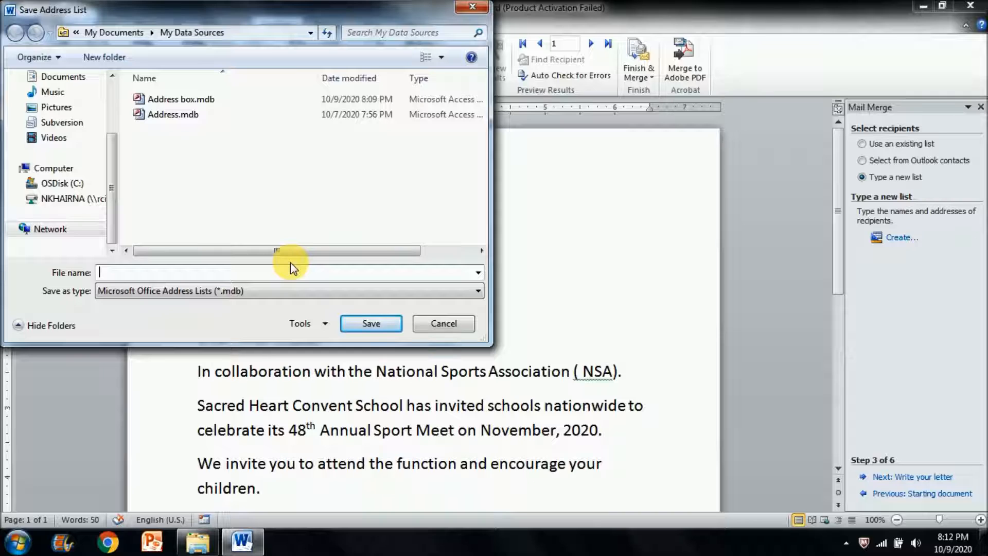
text(New Address)
click(360, 325)
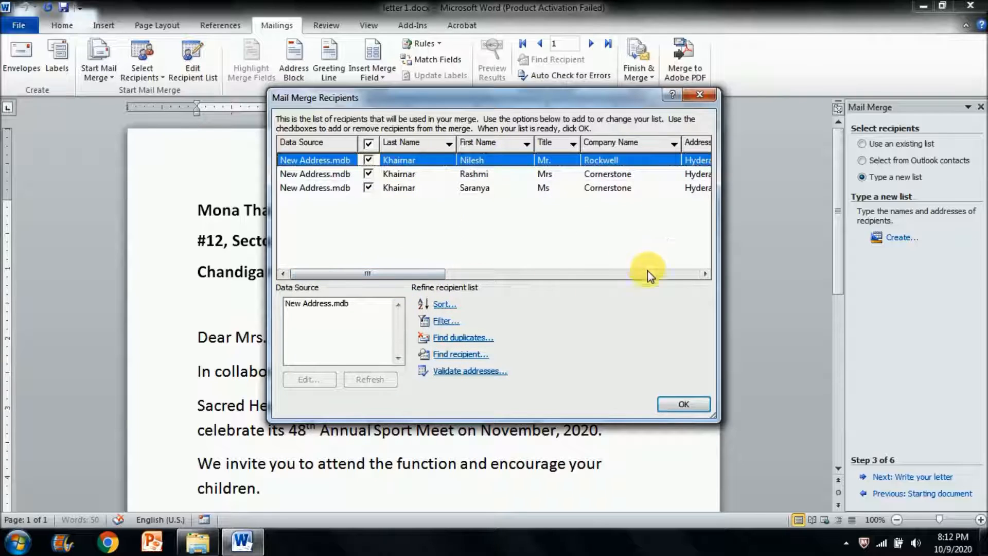
- Exclude and re-include the first two recipients, and accept the merge list with all three recipients selected
click(368, 160)
click(369, 174)
click(369, 161)
click(369, 174)
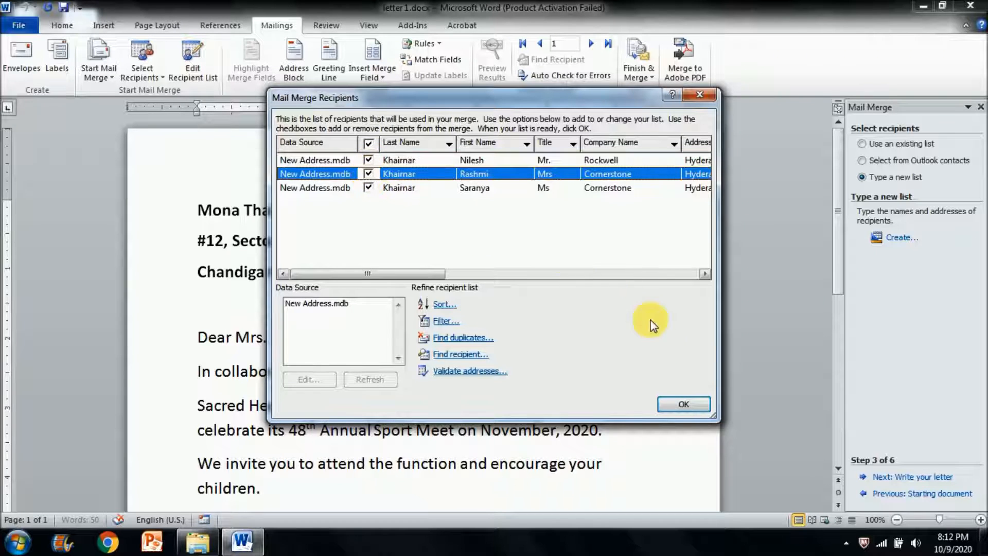
click(684, 404)
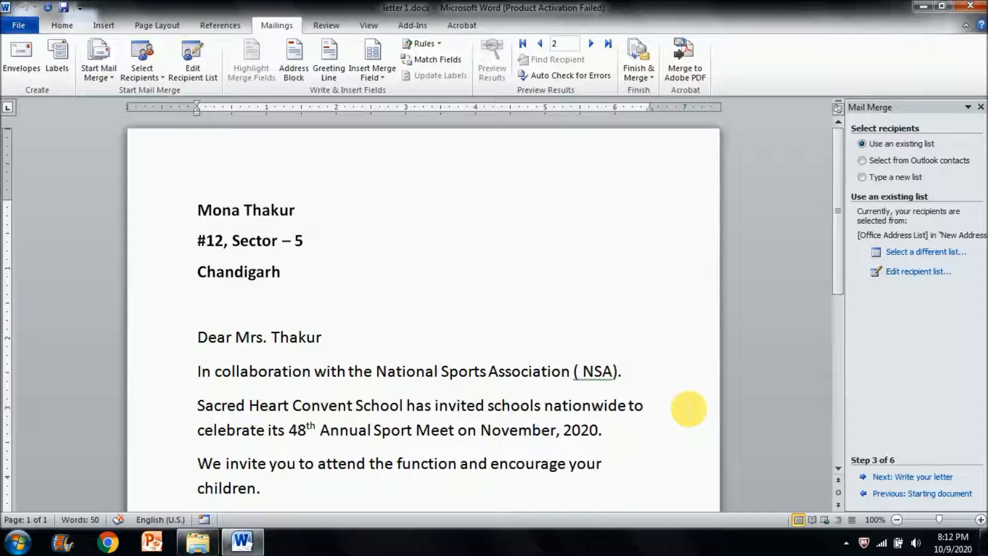
- Check the available merge fields and review the recipient list without changing it
click(383, 78)
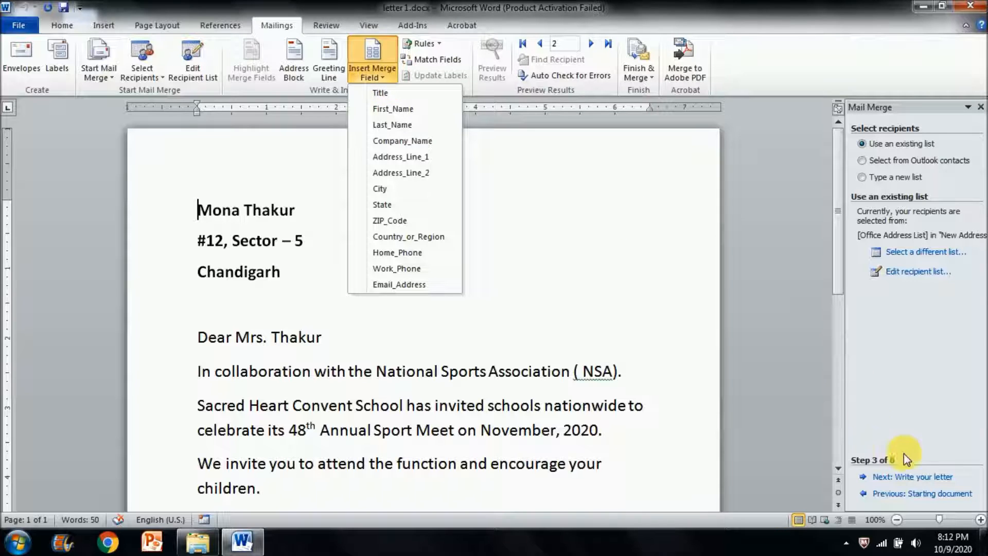
click(925, 482)
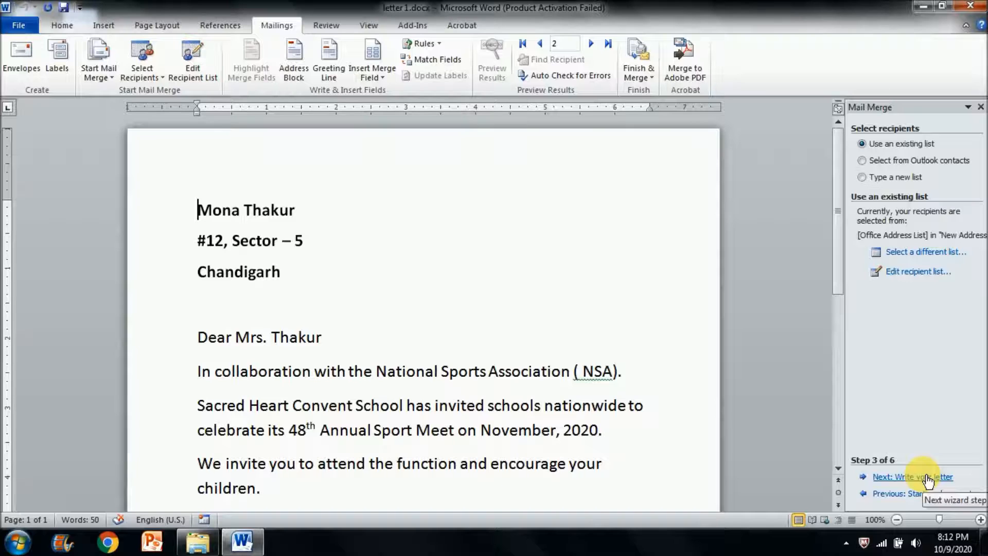
click(921, 271)
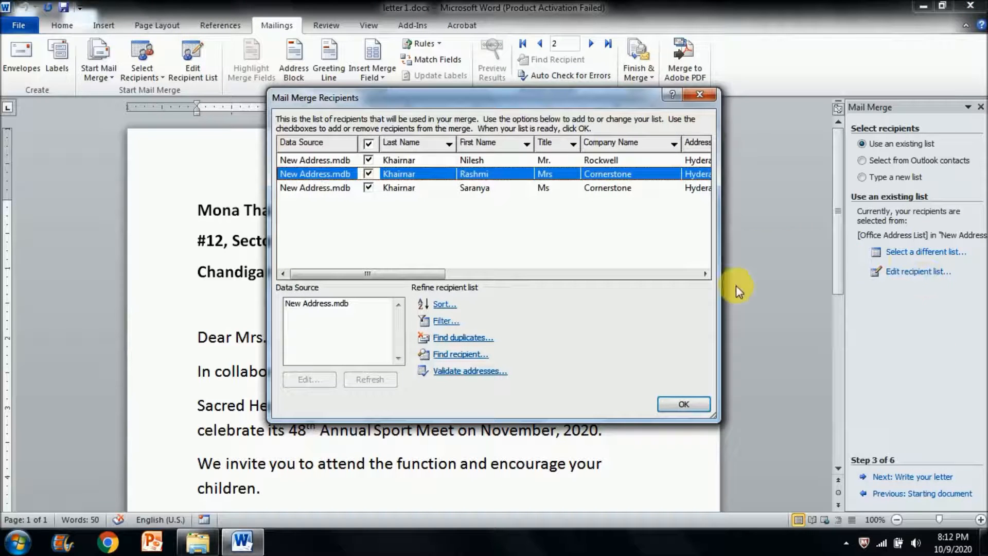
click(701, 412)
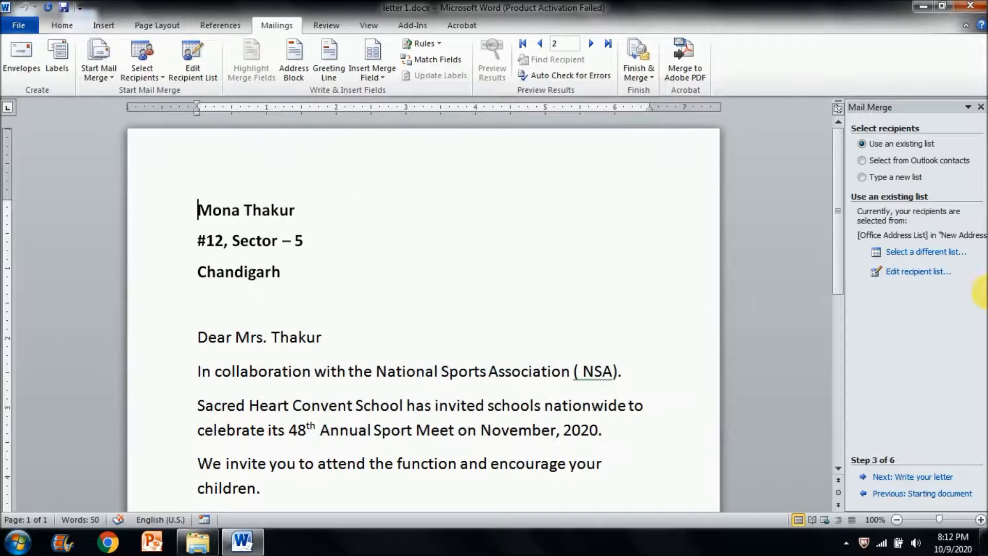
- Advance the mail merge wizard through writing and previewing the letters to the Complete the merge stage
click(913, 478)
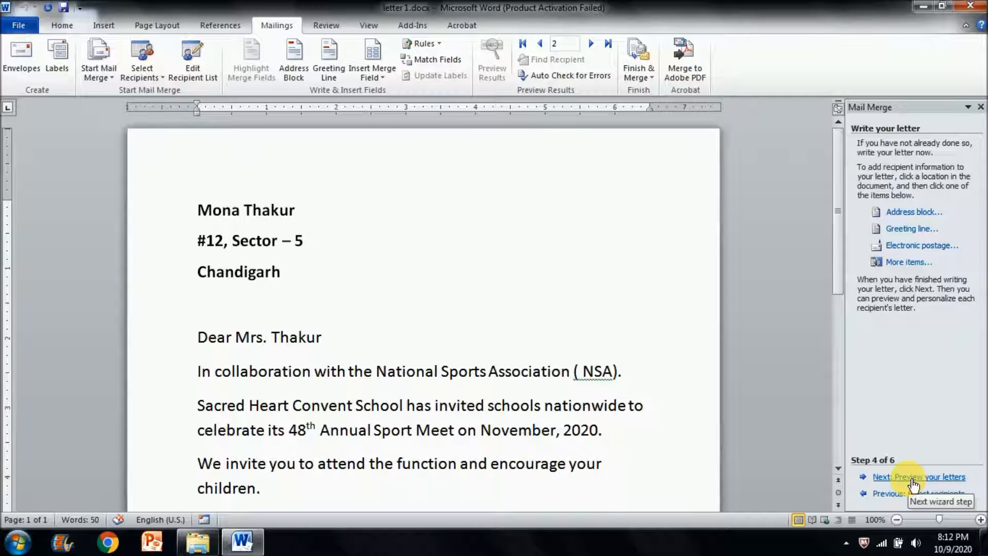
click(913, 478)
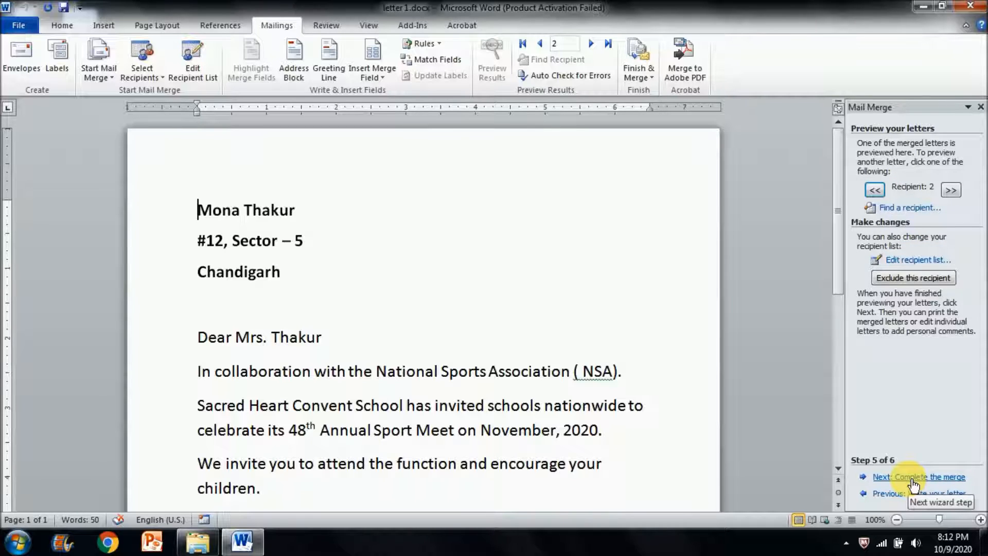
click(913, 479)
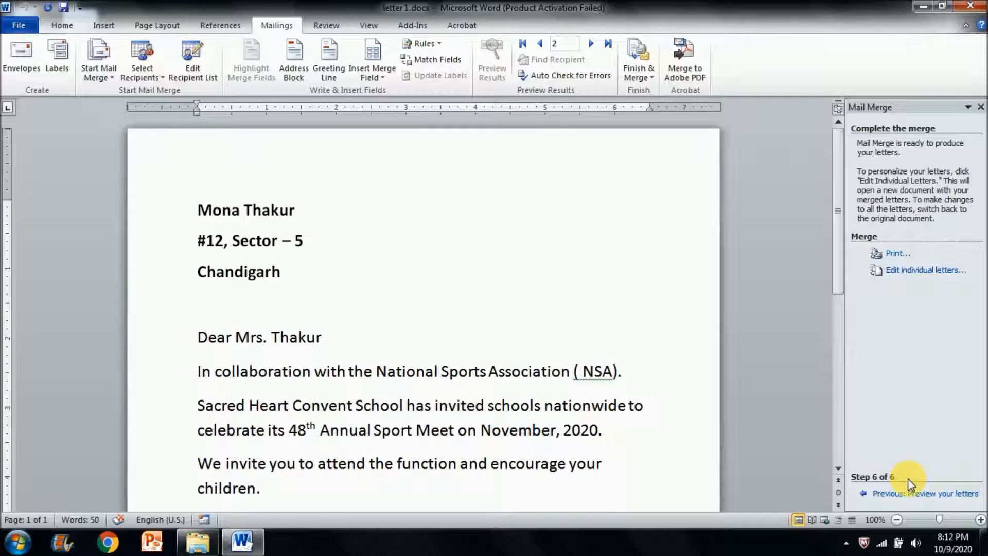
click(910, 493)
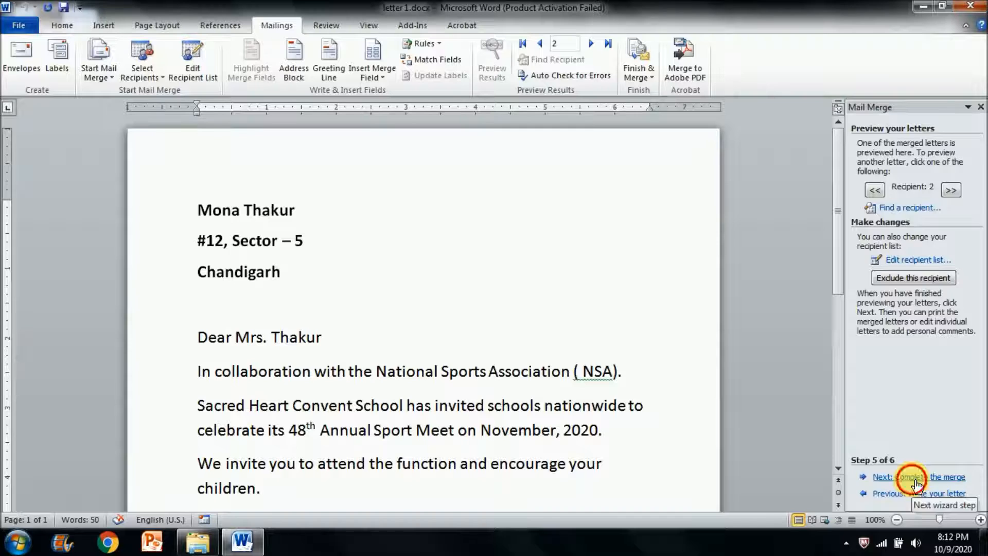
click(912, 477)
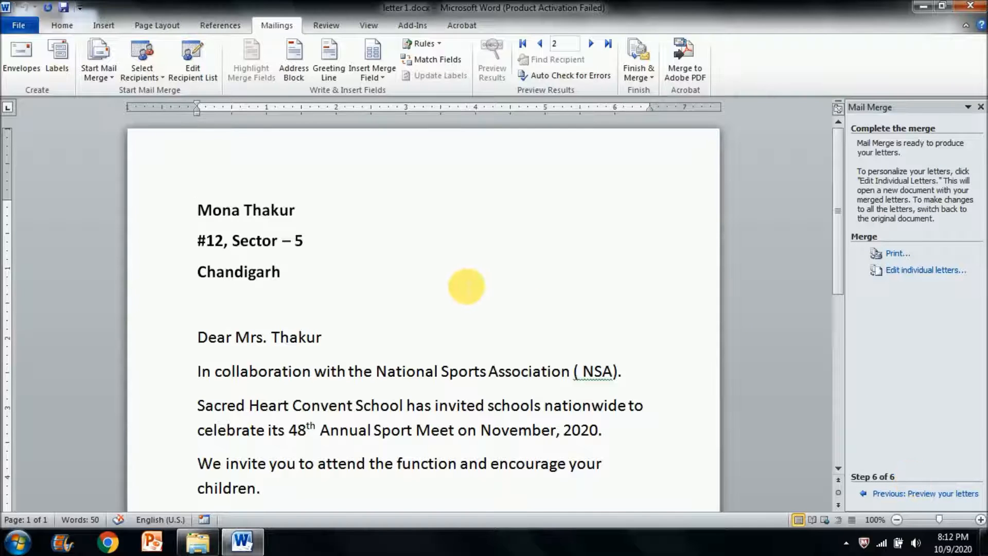
- Look over the letter and browse the recipient records, returning to the first one
scroll(466, 287, down, 10)
scroll(468, 288, up, 10)
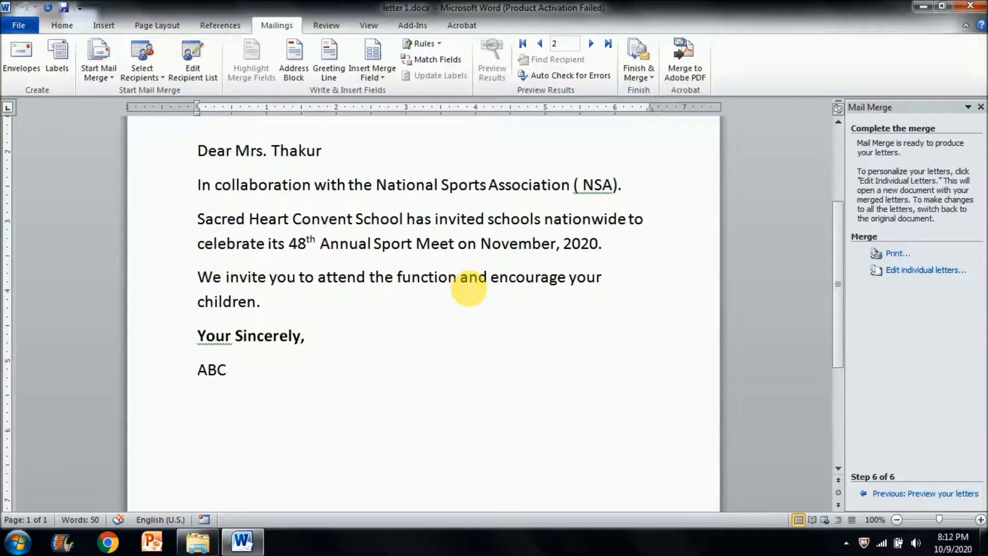
click(590, 44)
click(528, 43)
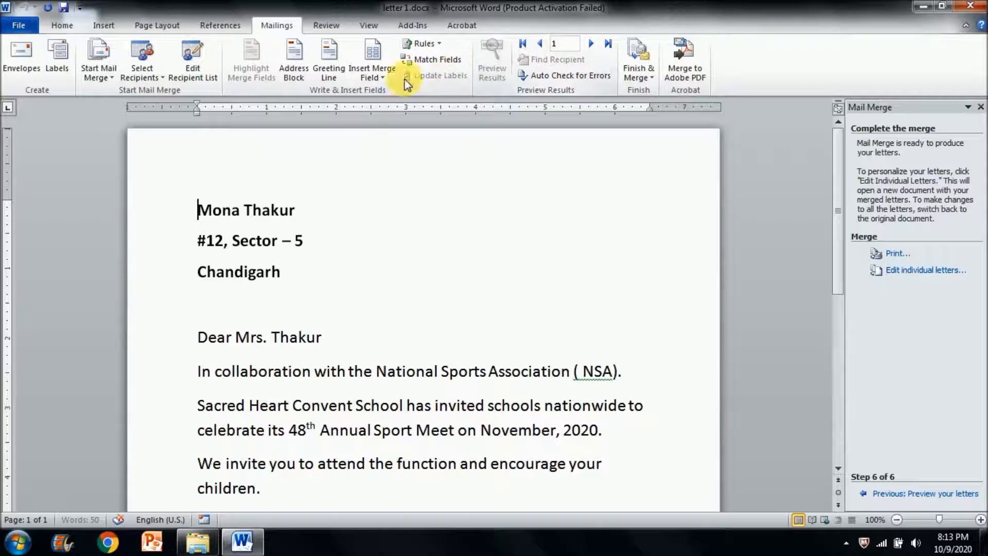
- Insert the Title, First_Name and Last_Name merge fields at the start of the letter, before the existing addressee's name
click(382, 77)
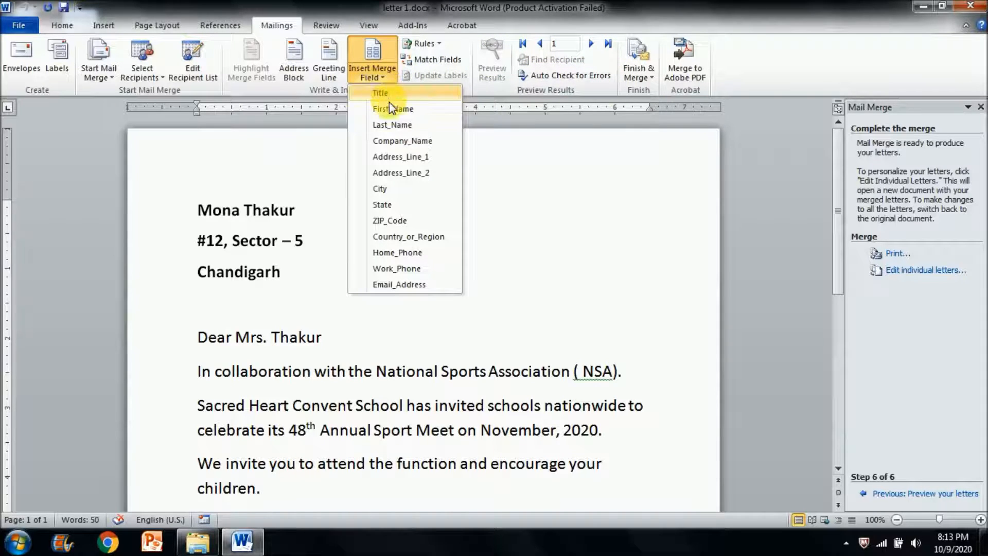
click(387, 92)
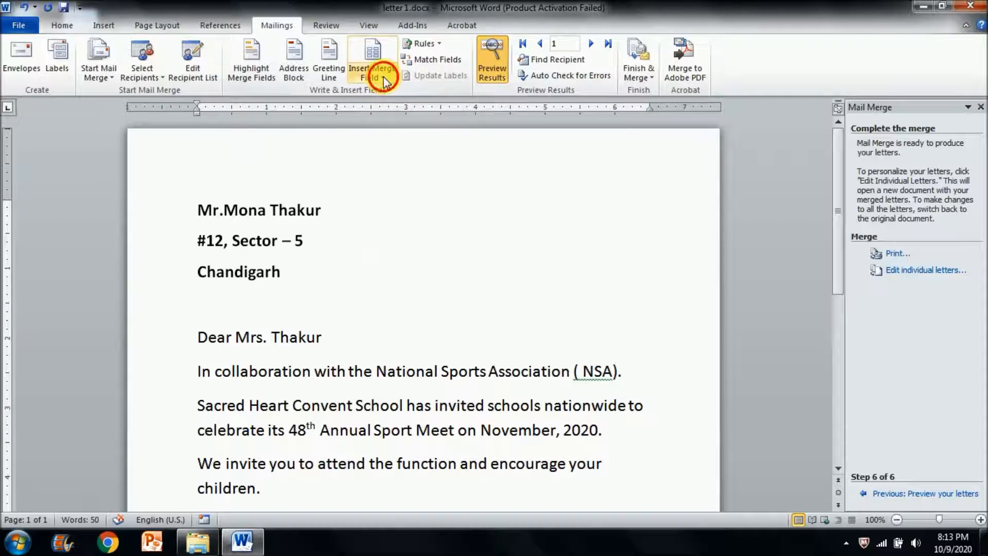
click(384, 77)
click(383, 106)
click(383, 78)
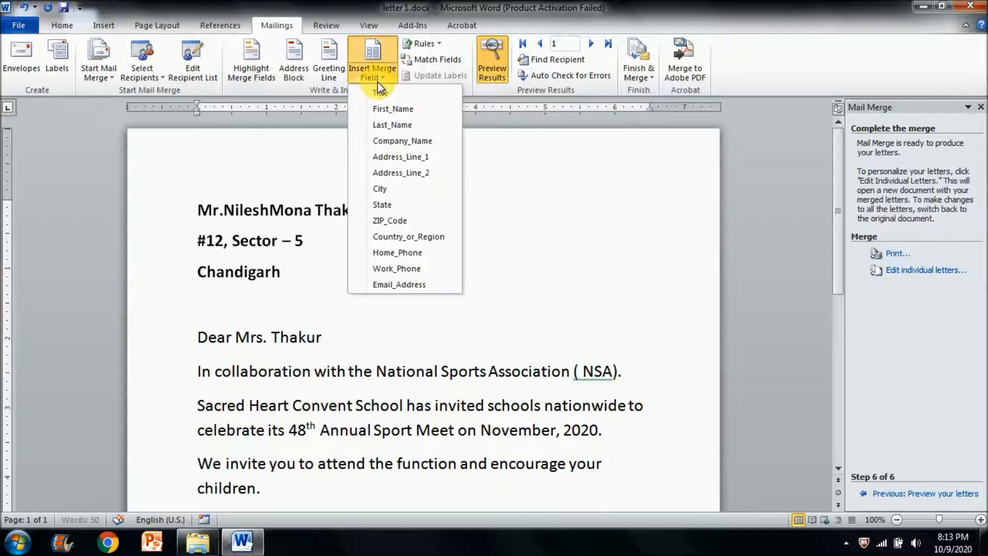
click(385, 122)
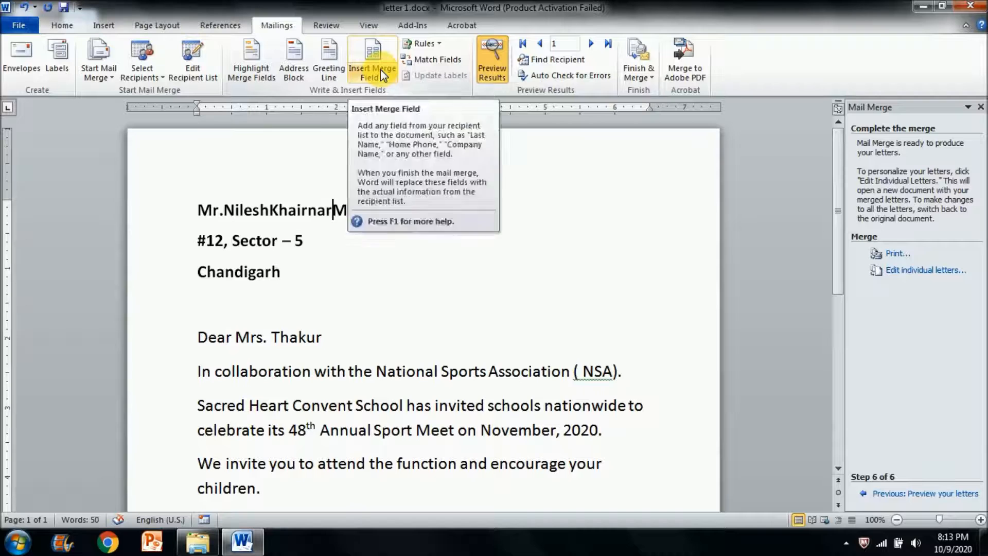
- Insert the Address_Line_1 merge field on its own line below the merged name
key(Return)
click(384, 76)
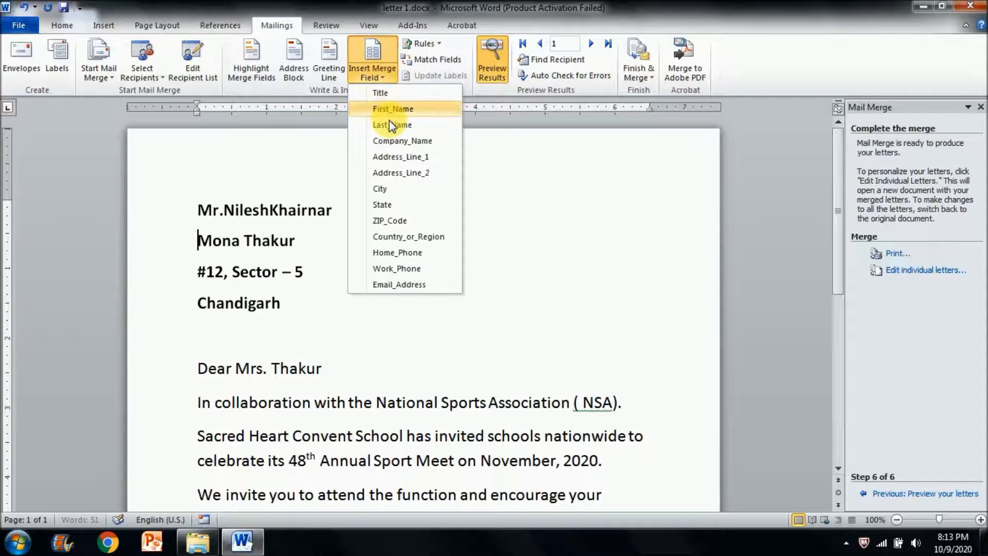
click(383, 157)
key(Return)
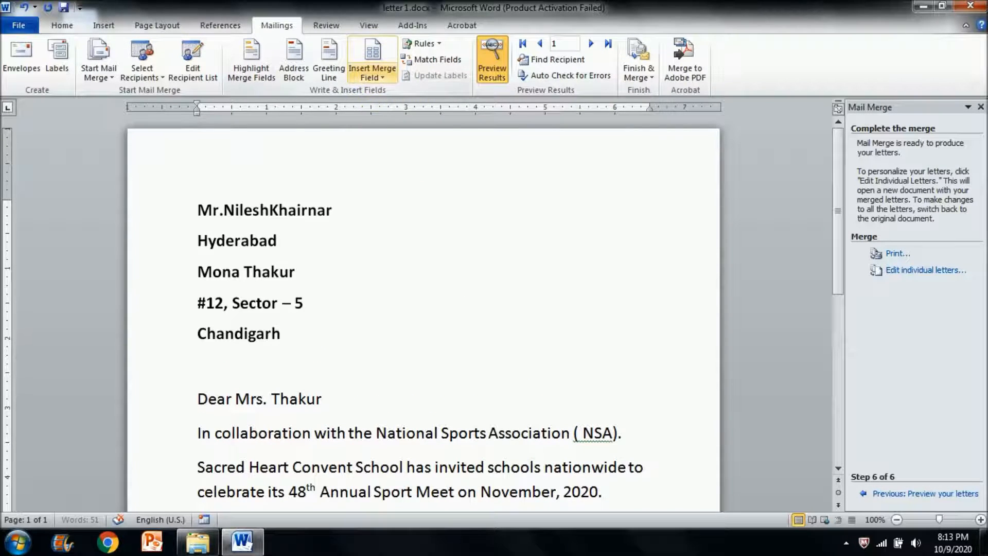
- Insert the City and State merge fields below Address_Line_1, leaving a blank line before the old address
click(381, 77)
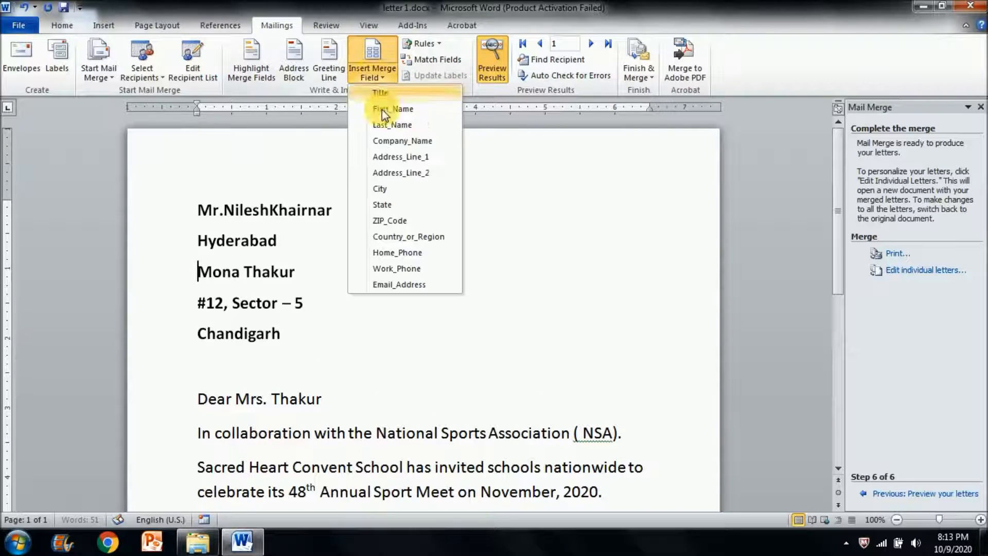
click(394, 186)
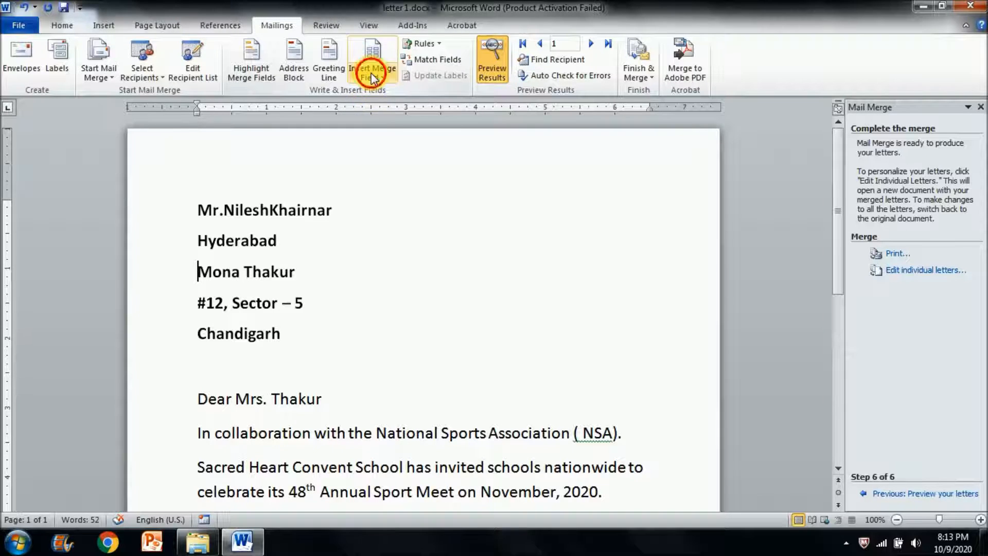
click(373, 80)
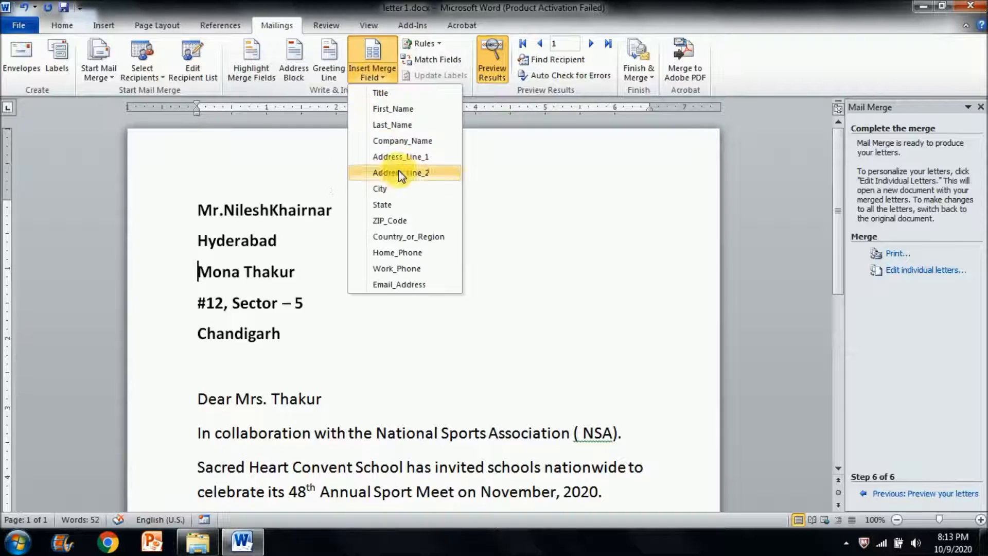
click(407, 205)
key(Return)
key(Return)
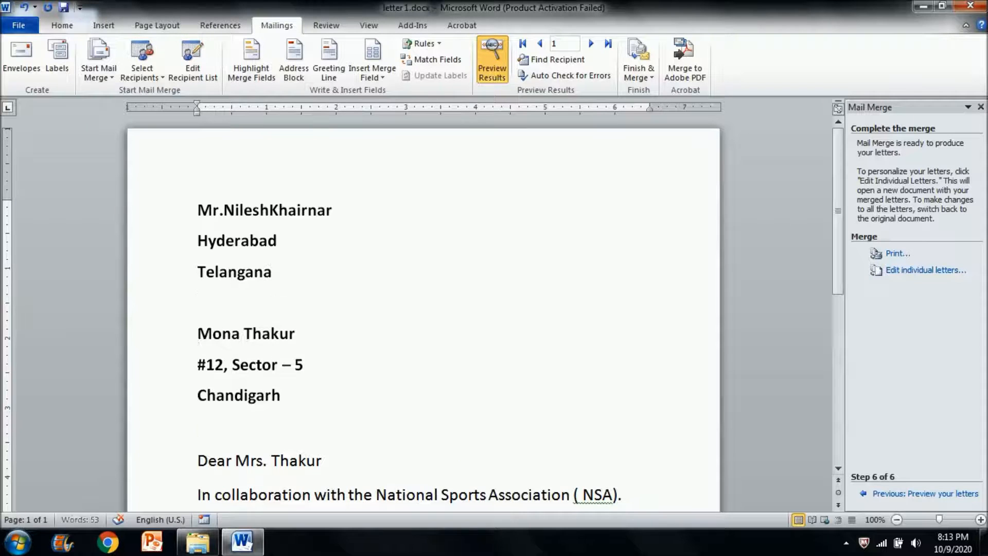
- Preview the merged letters for the last, first and second recipients, and open the list of merge fields
click(607, 44)
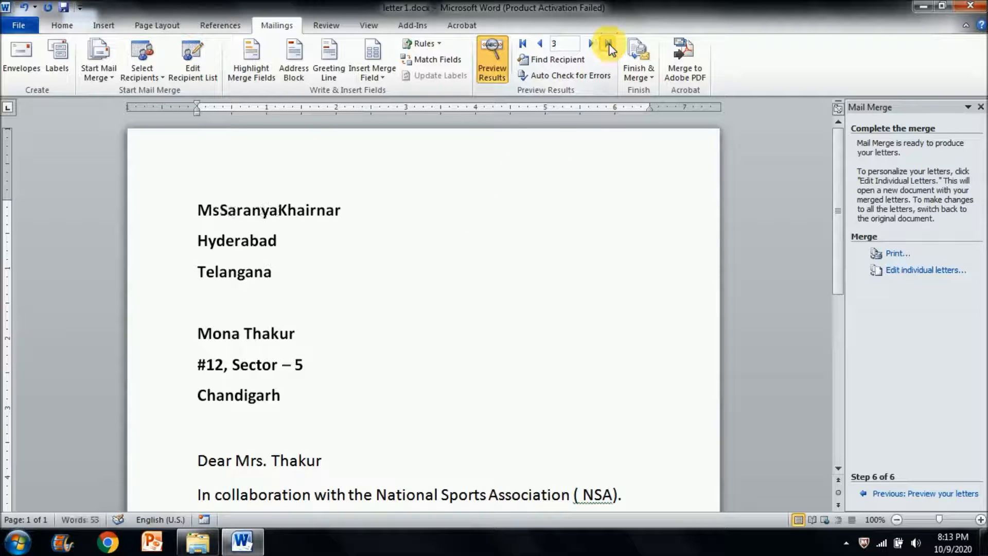
click(522, 44)
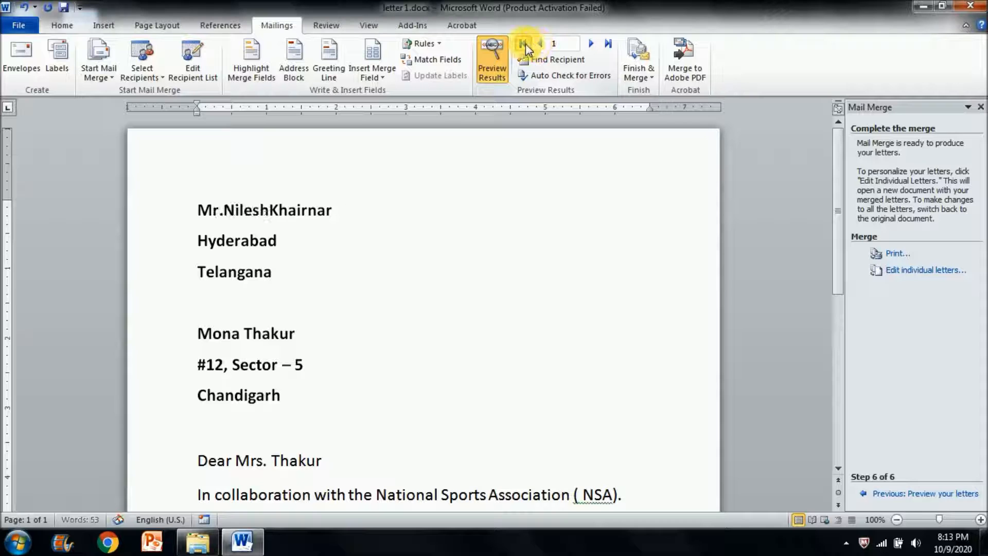
click(591, 44)
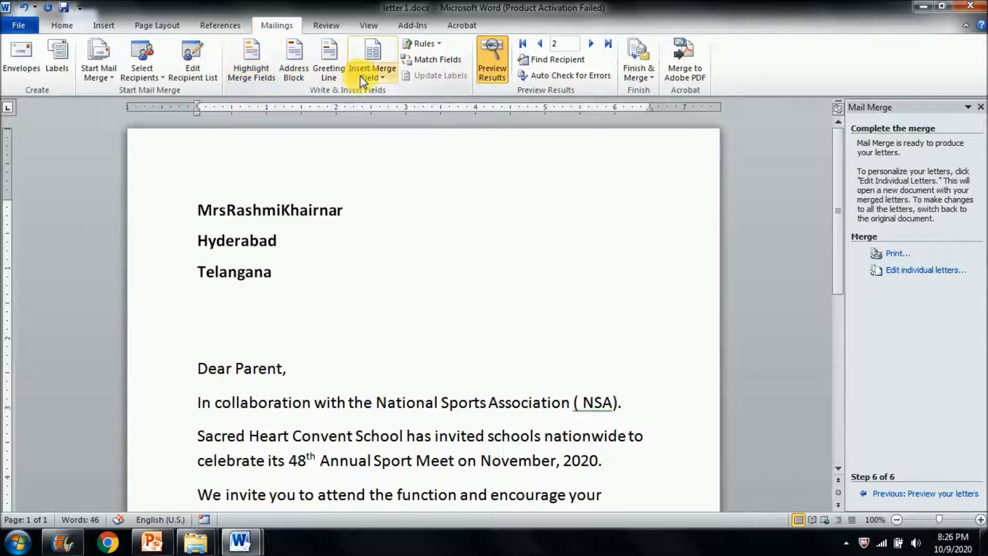
click(379, 78)
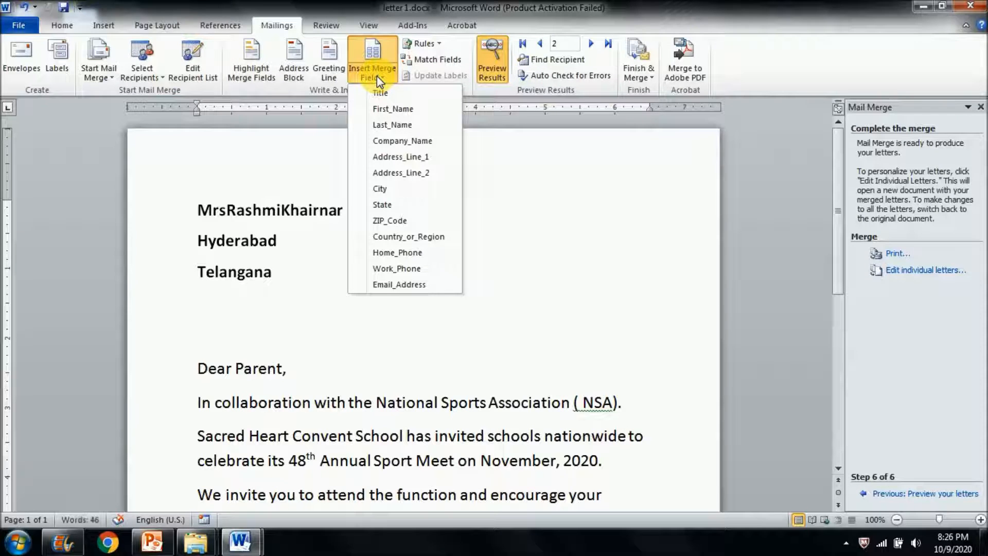
click(377, 76)
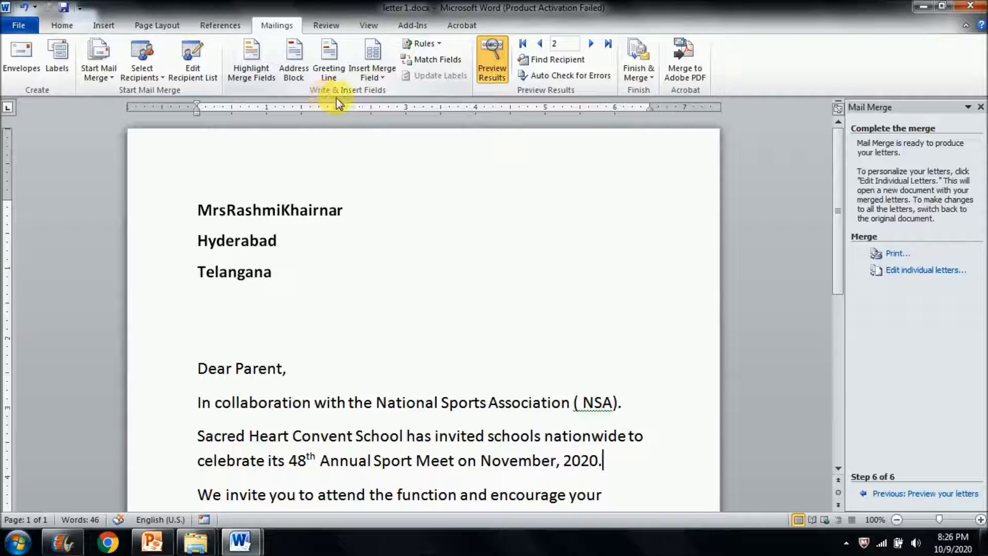
click(382, 78)
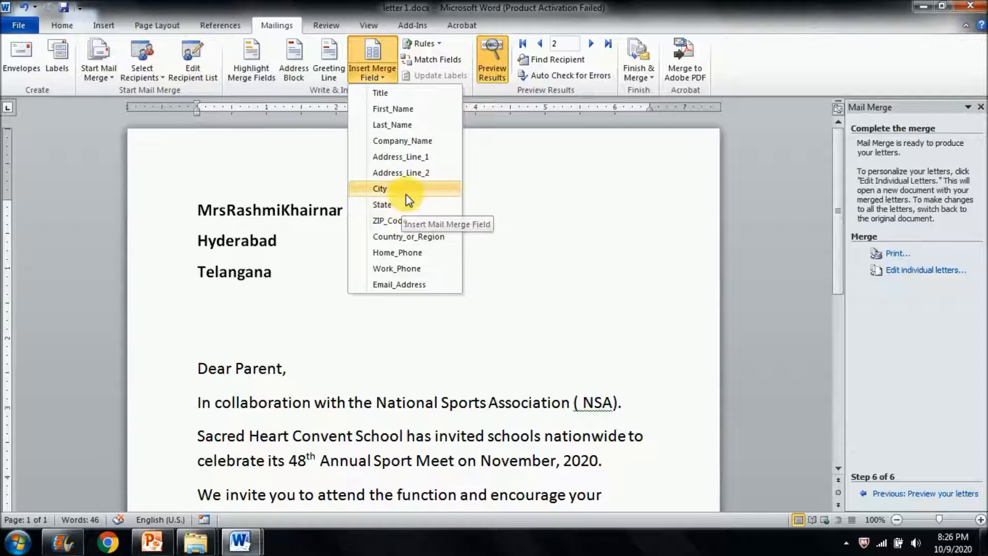
click(419, 143)
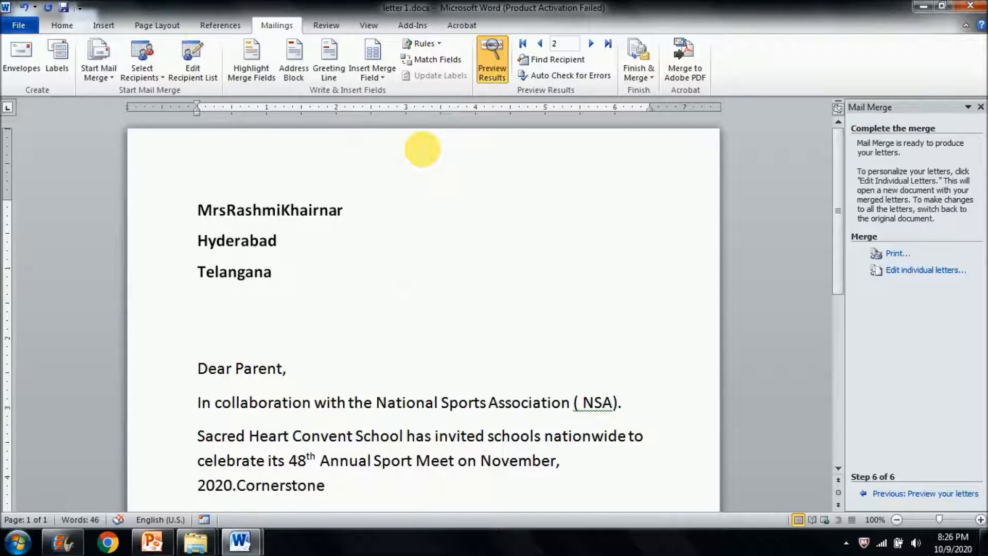
key(ctrl+z)
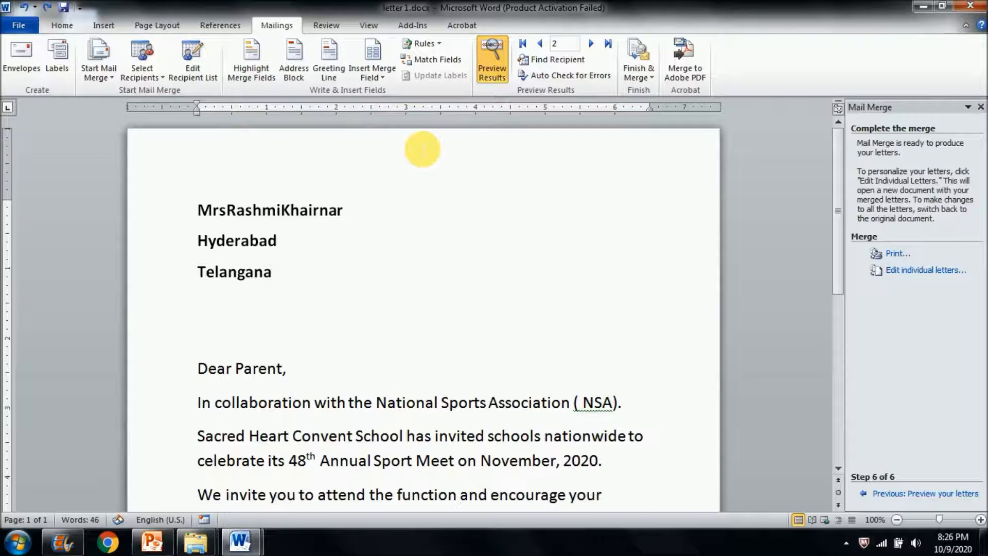
- Insert the Company_Name merge field on its own line between the merged name and the address line
click(361, 221)
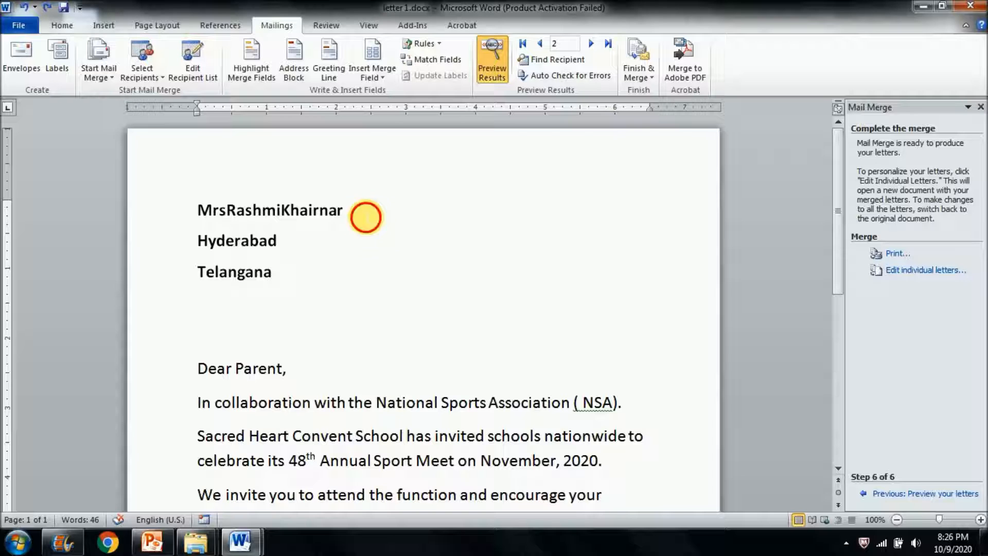
key(Return)
click(366, 76)
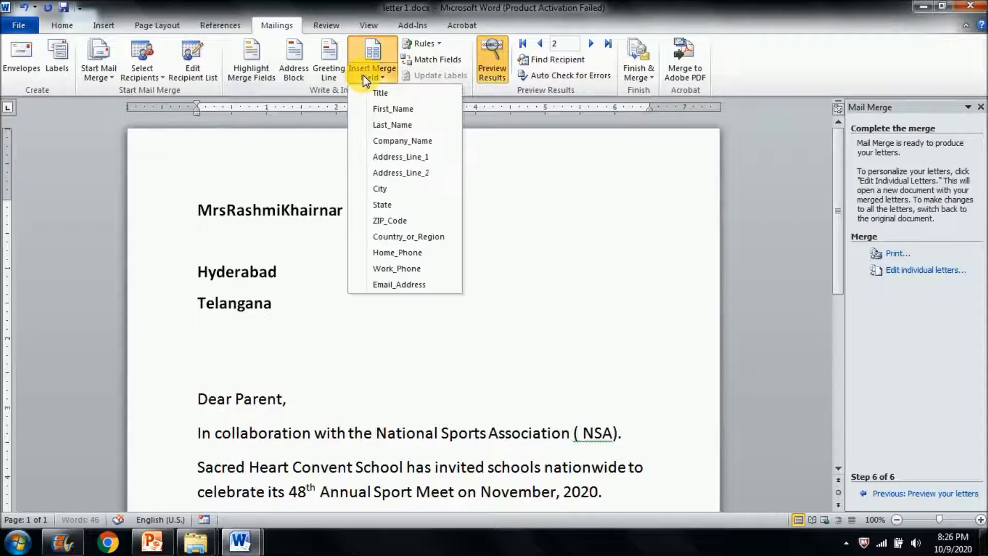
click(391, 141)
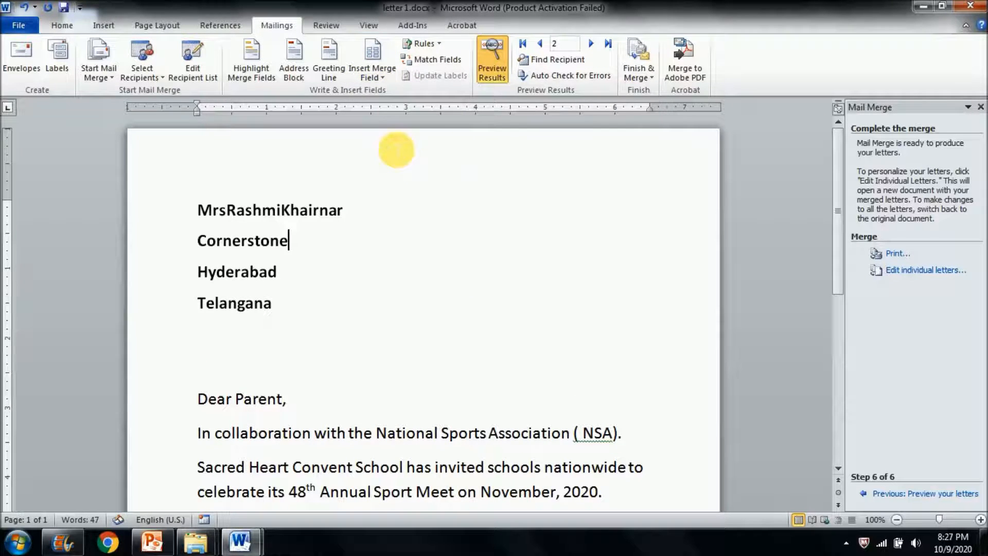
- Preview the merged letters for recipients 1, 2 and 3, checking the company name line in each
click(539, 44)
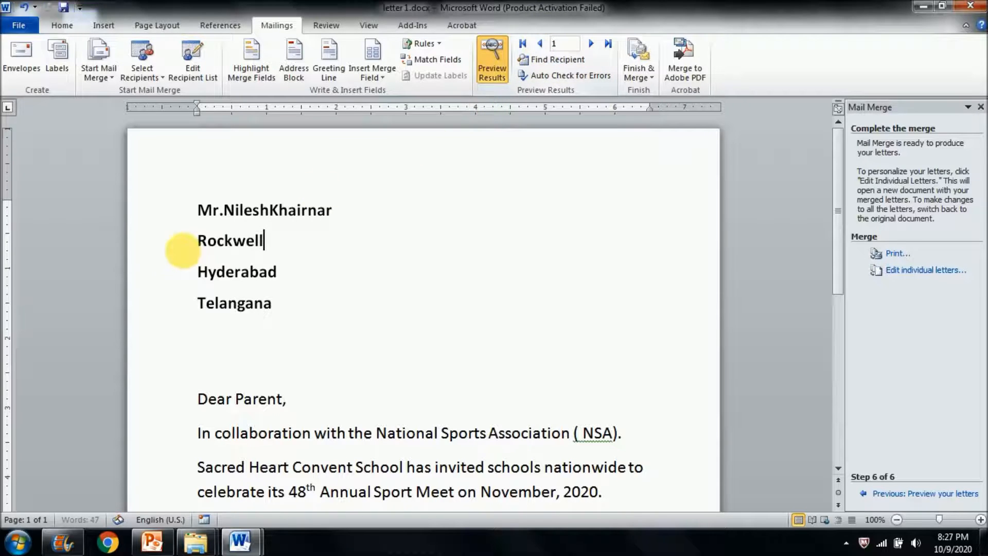
drag(196, 241, 276, 249)
click(350, 250)
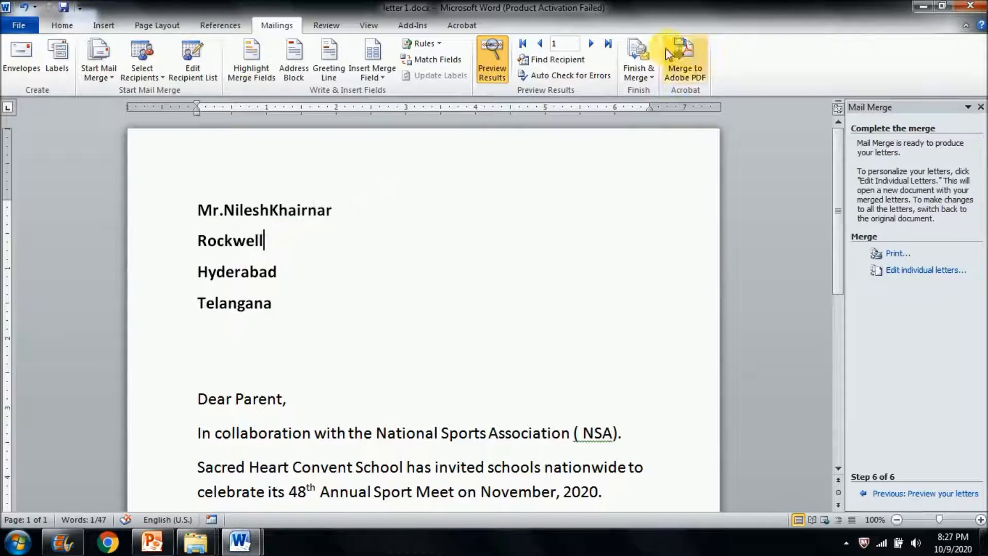
click(591, 43)
drag(232, 241, 273, 254)
click(379, 251)
click(591, 43)
double_click(270, 242)
click(348, 255)
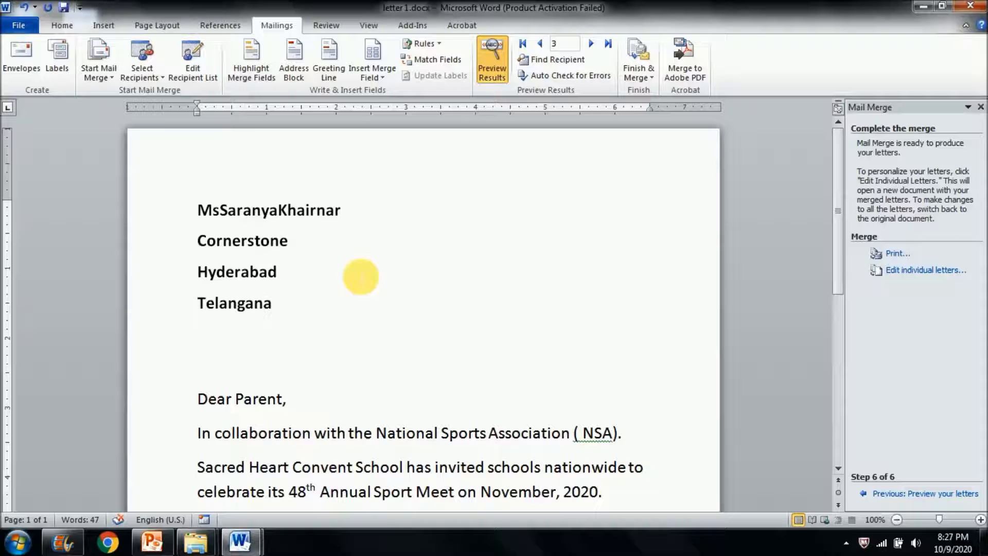
- Add the ZIP_Code merge field after the State field, separated by a space
click(359, 276)
click(353, 302)
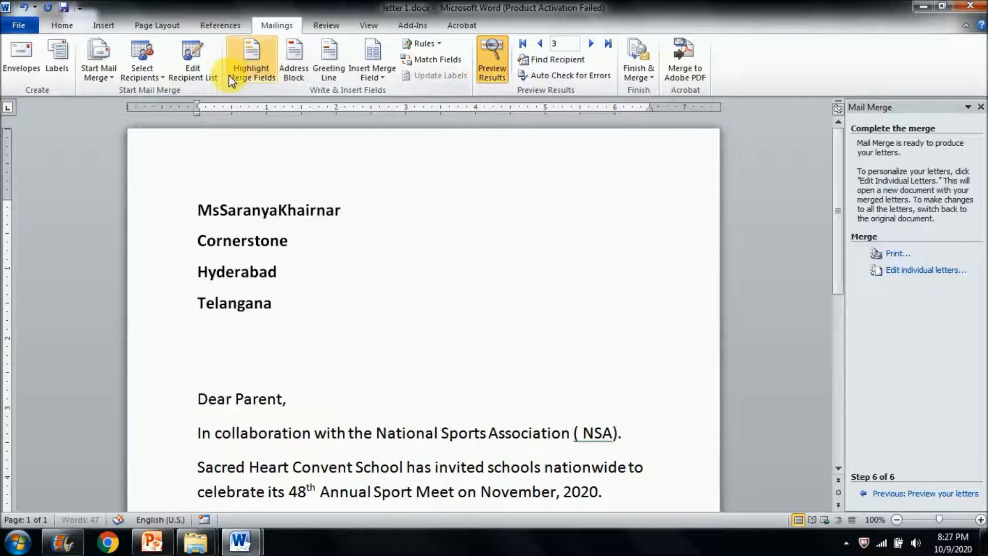
click(380, 76)
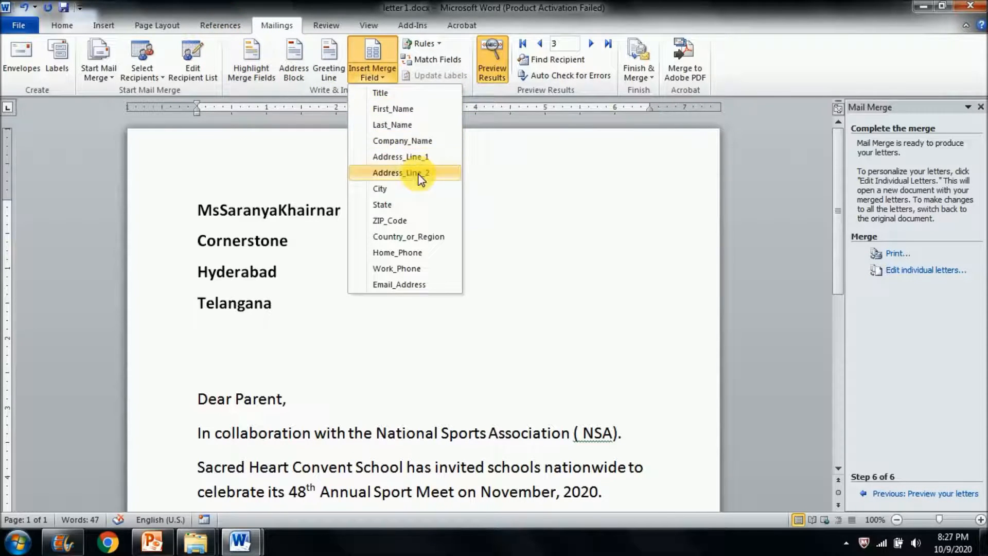
click(387, 219)
click(385, 79)
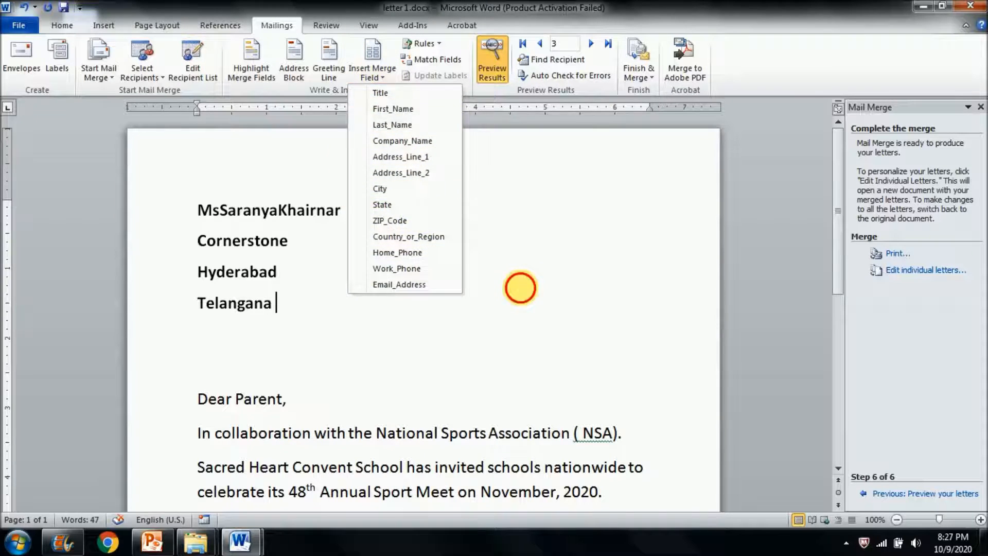
click(520, 288)
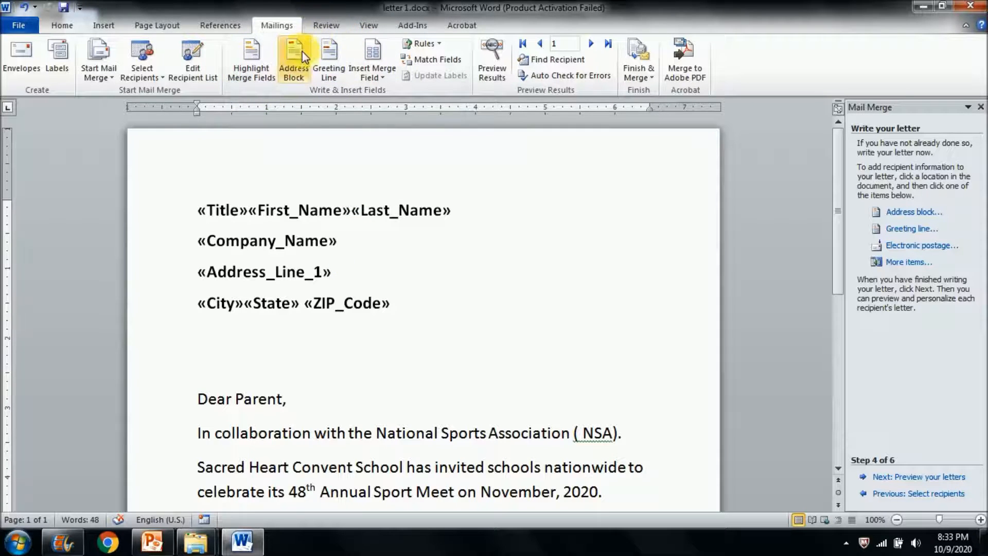
- Preview the results, review the mail merge wizard back to the starting document stage, and advance it to Preview your letters
click(502, 67)
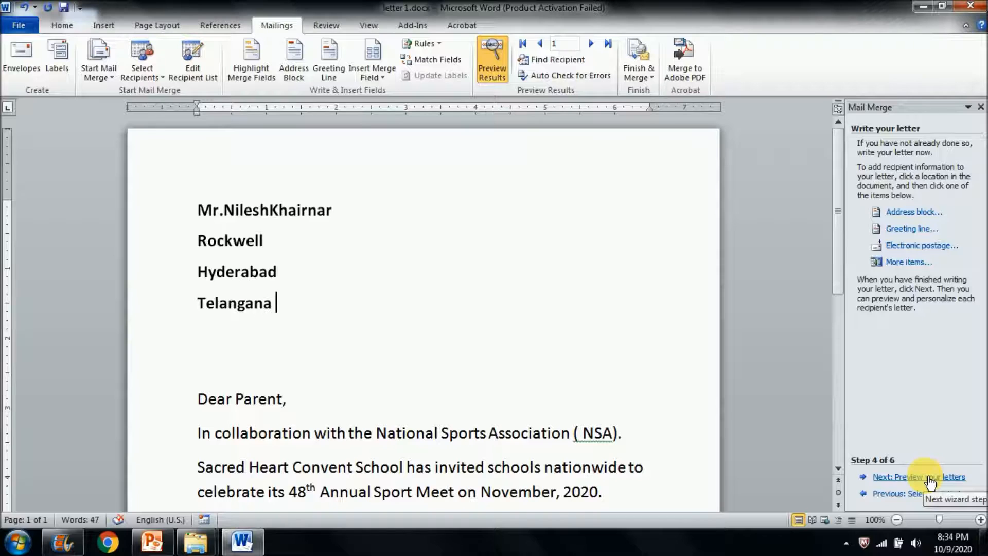
click(927, 493)
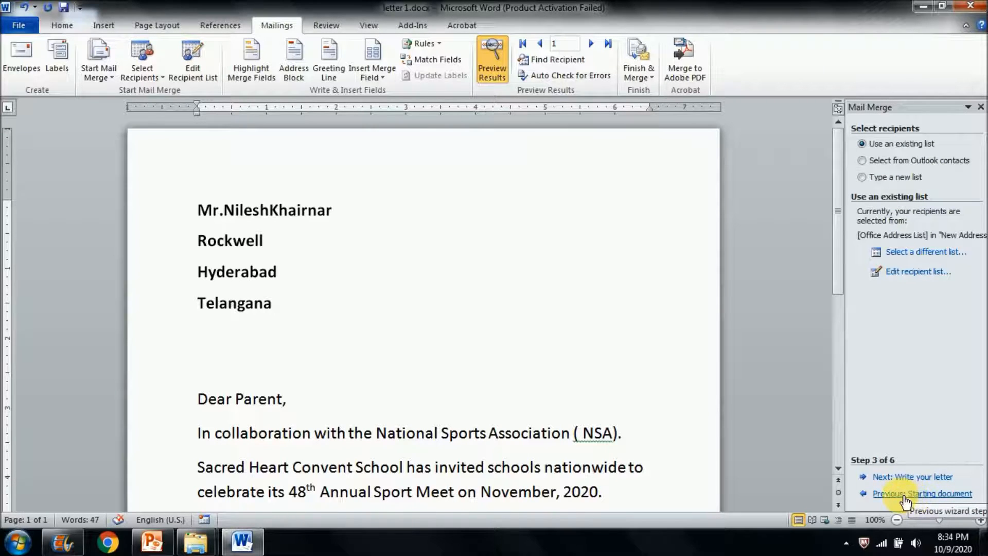
click(905, 494)
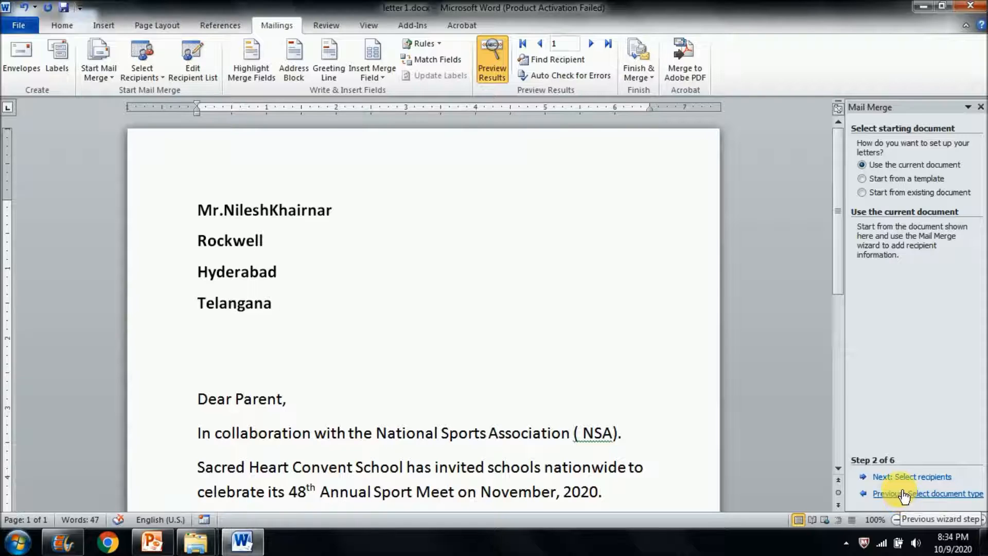
click(901, 479)
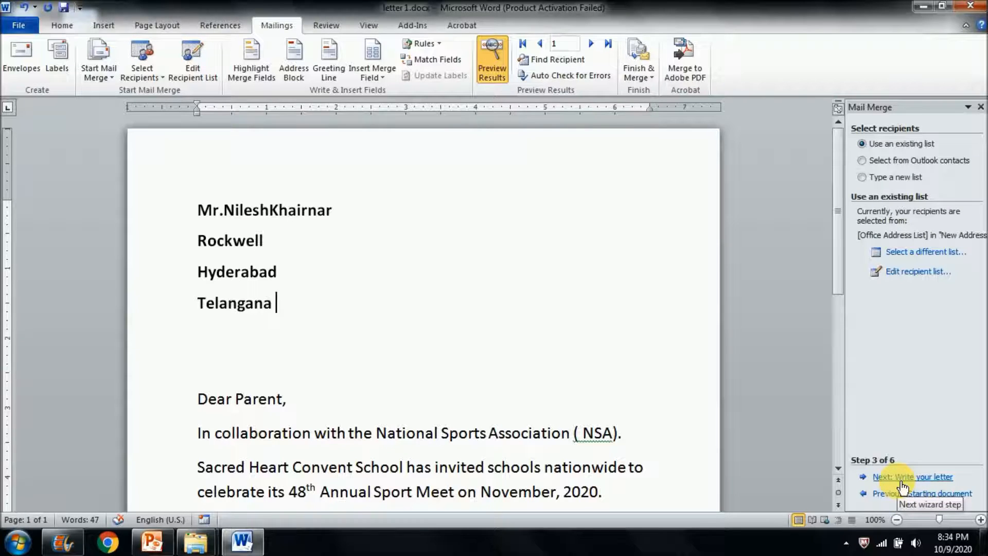
click(902, 478)
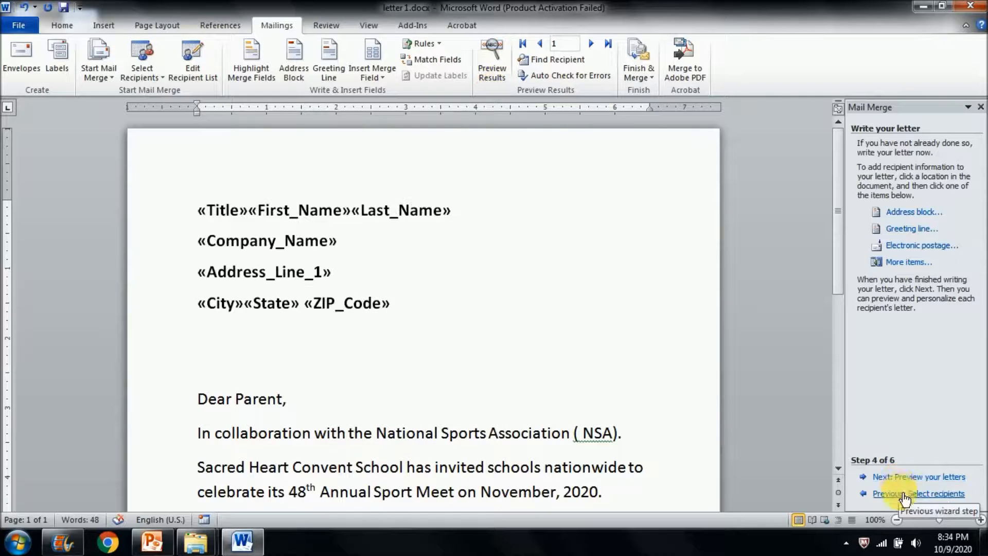
click(936, 476)
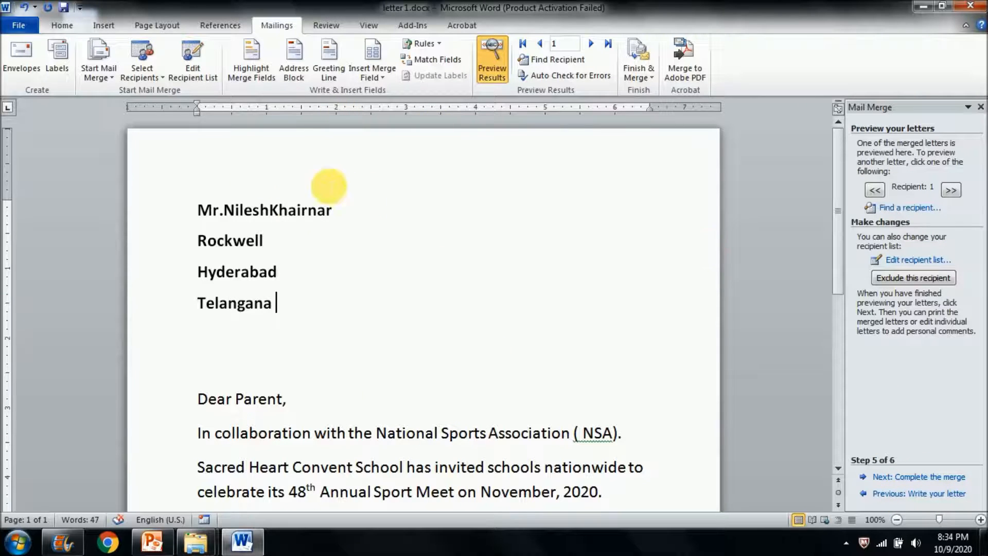
- Go to the second recipient's letter and insert a space between the title and the first name
click(590, 44)
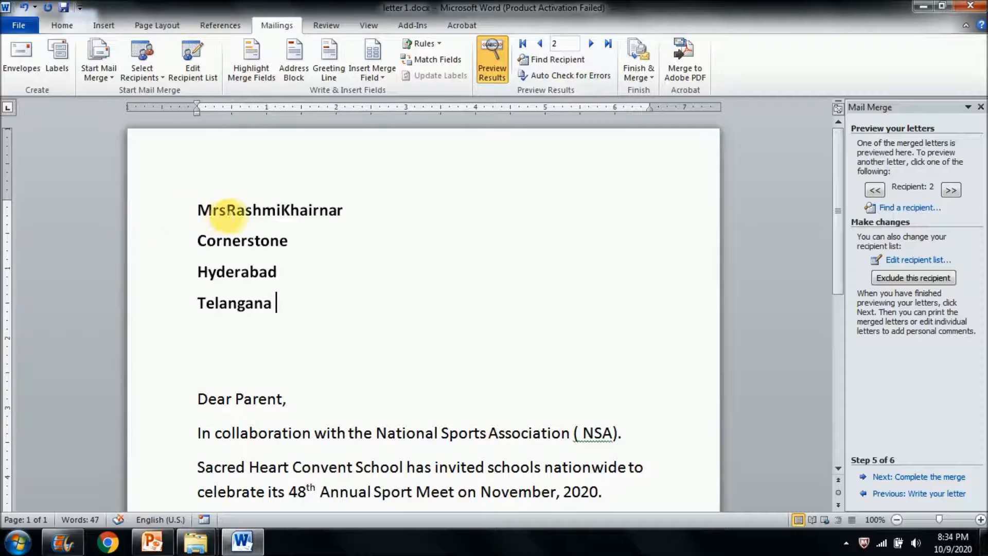
triple_click(224, 209)
click(226, 210)
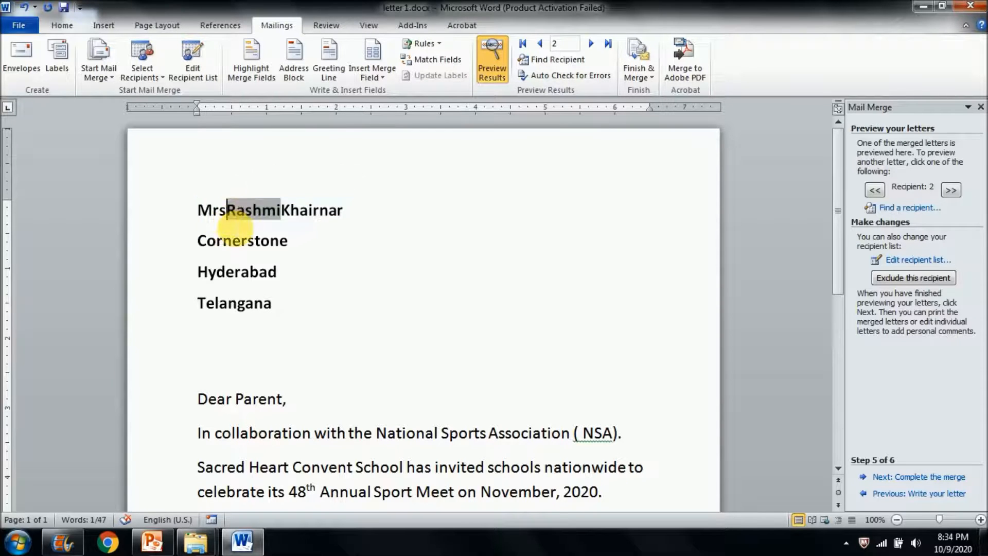
- Preview the other recipients' letters to check the title spacing, ending on recipient 1
click(590, 44)
click(539, 44)
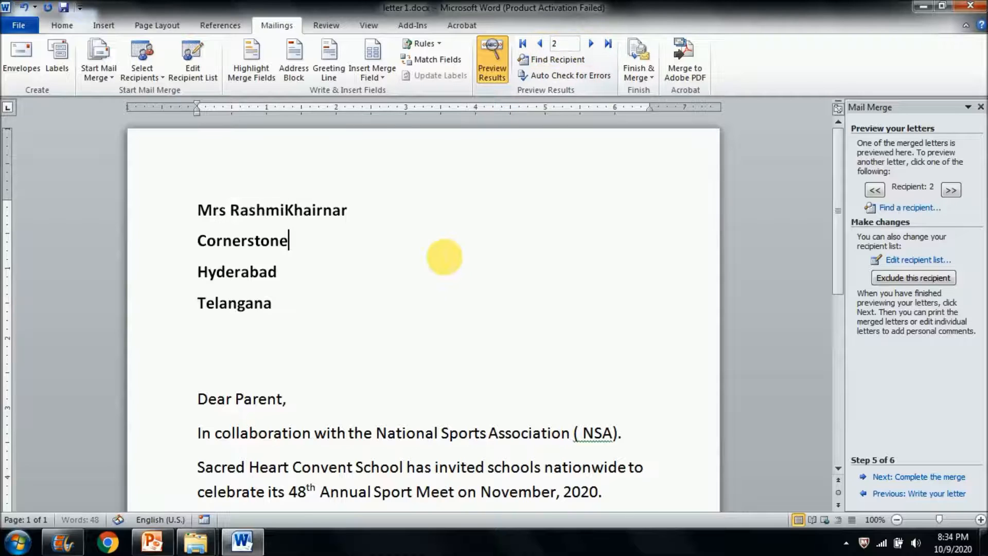
click(539, 44)
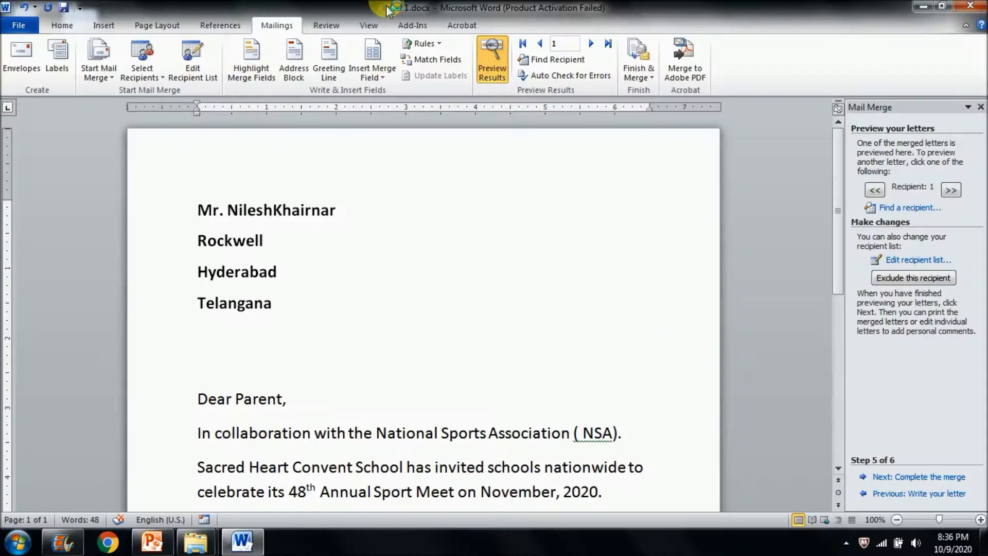
click(220, 24)
click(274, 24)
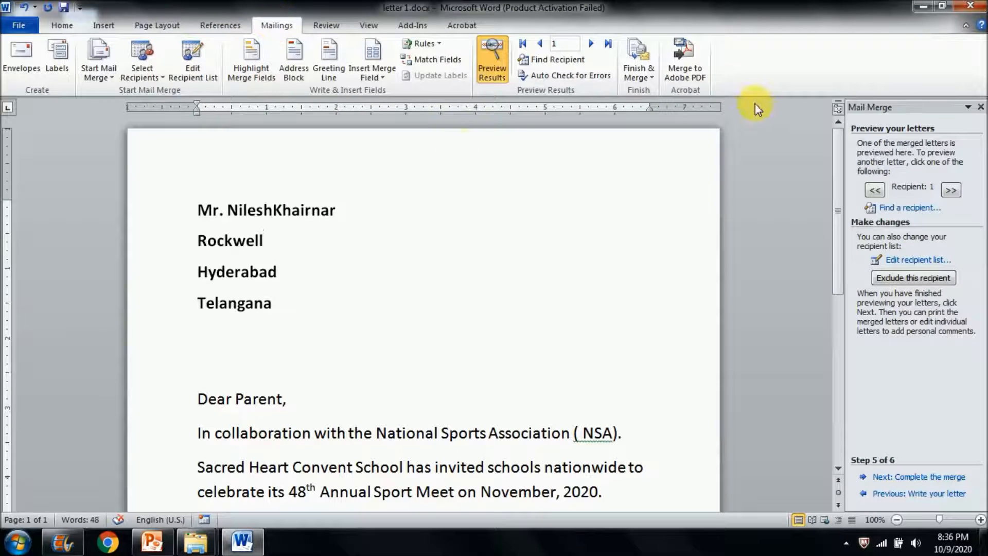
- Finish the merge by printing the documents, and accept the print records to reach the printer settings
click(641, 60)
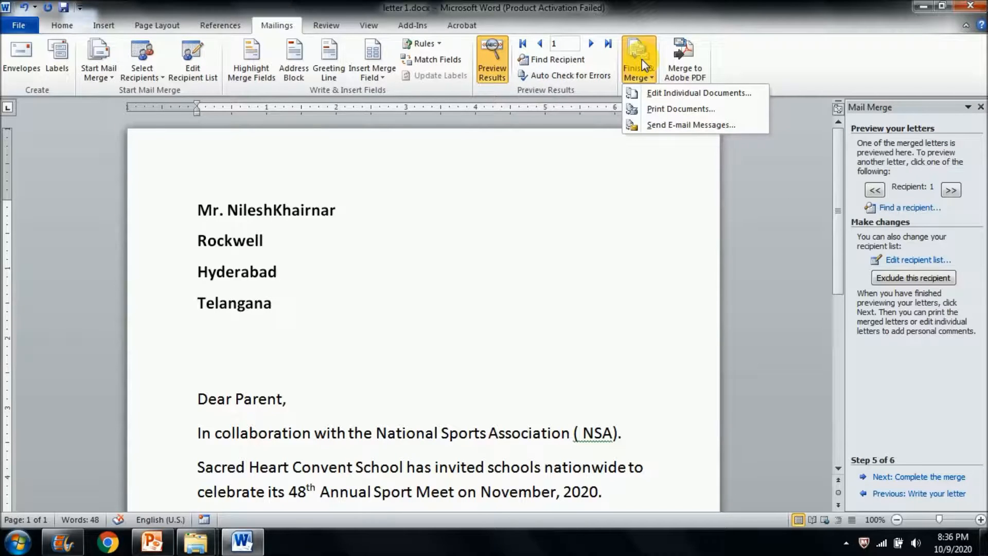
click(652, 107)
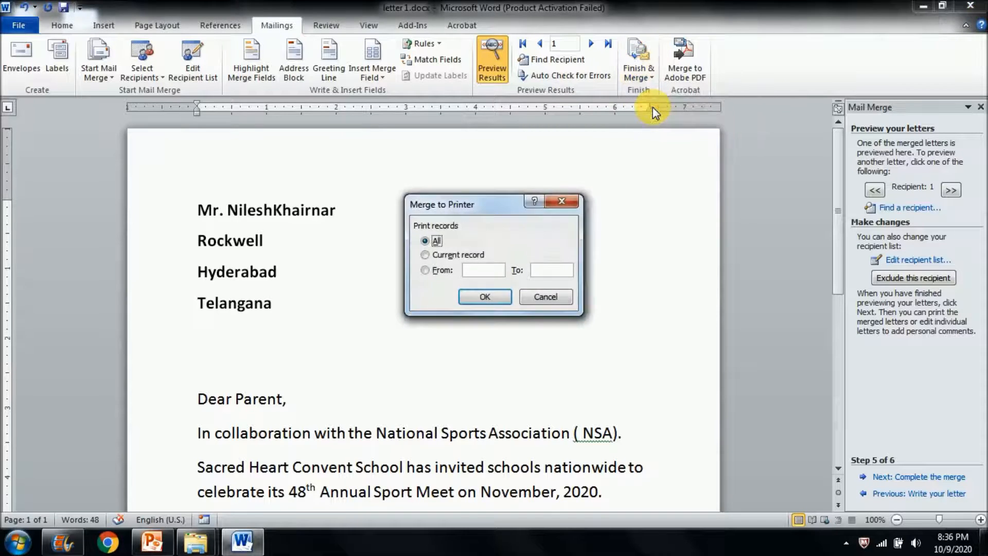
click(441, 270)
click(487, 297)
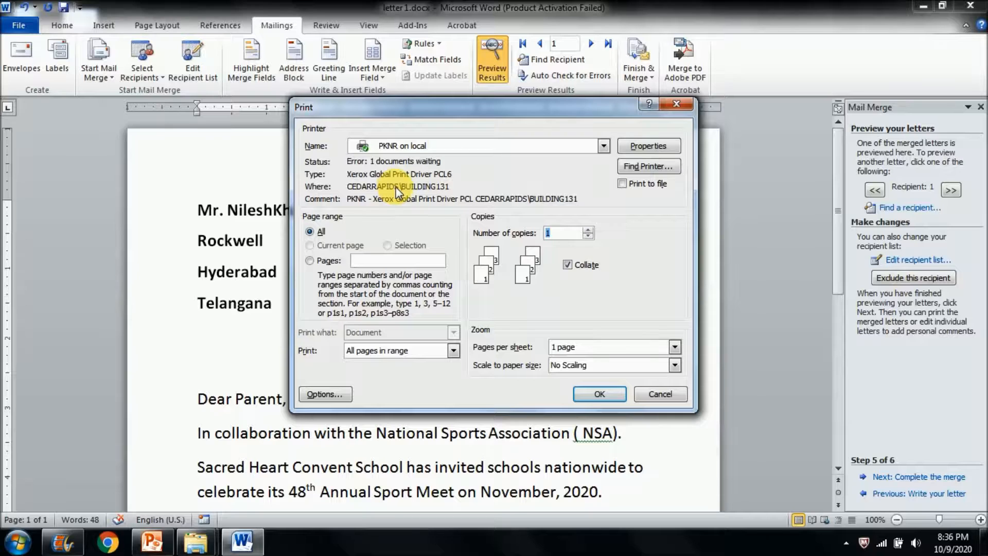
- Try a custom page range and a different number of copies, and return the print job to all pages and 1 copy
click(327, 260)
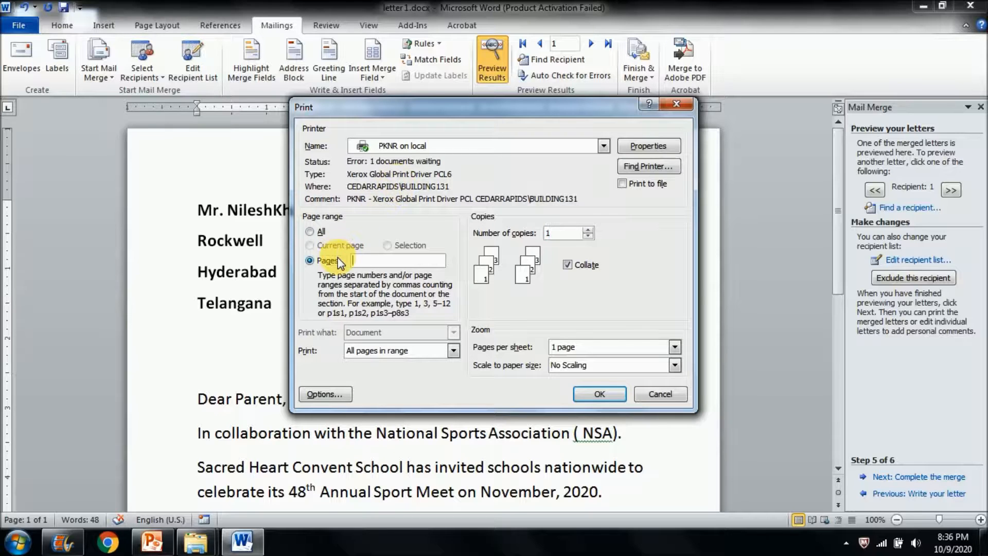
click(588, 230)
click(588, 236)
click(311, 231)
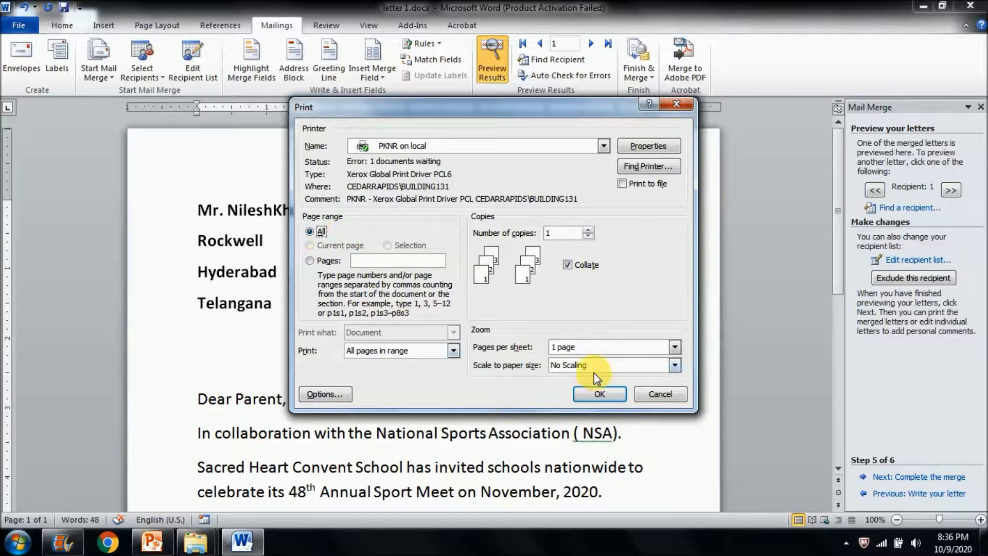